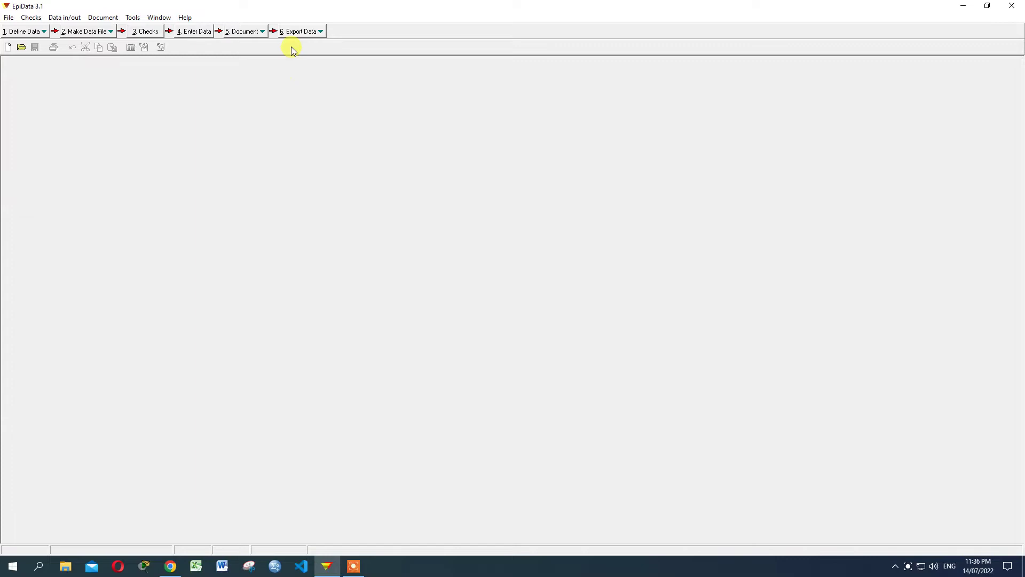
Step: Open the bromar data file for viewing as a table and widen the kmgrp column until its values are readable
{"action": "left_click", "coordinate": [246, 32]}
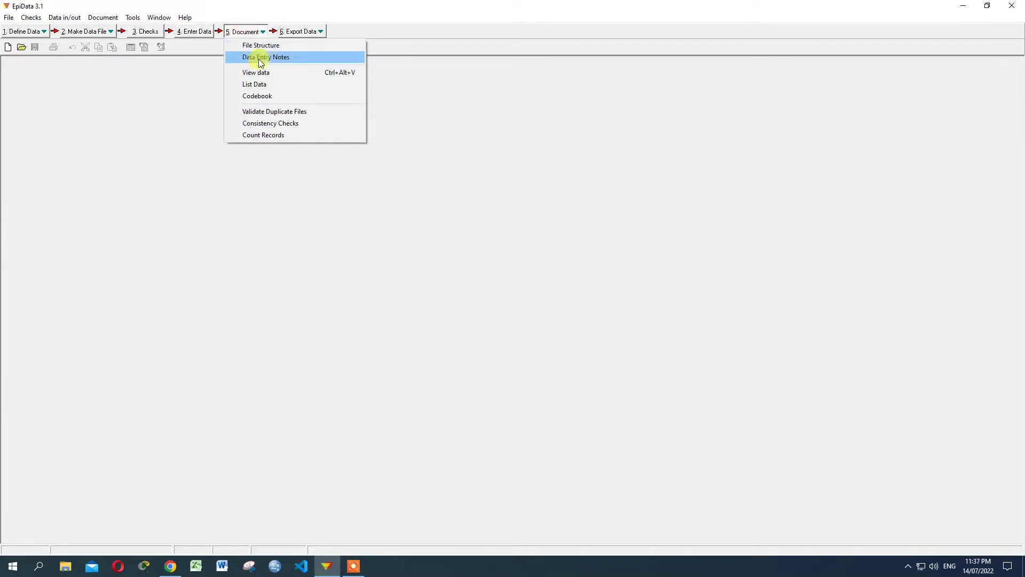
{"action": "left_click", "coordinate": [266, 73]}
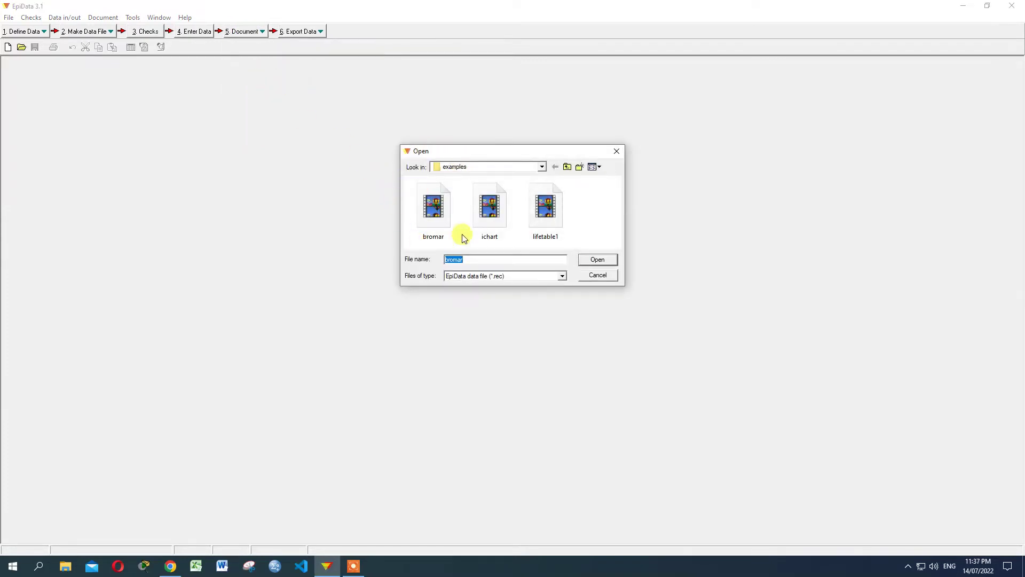
{"action": "left_click", "coordinate": [435, 211]}
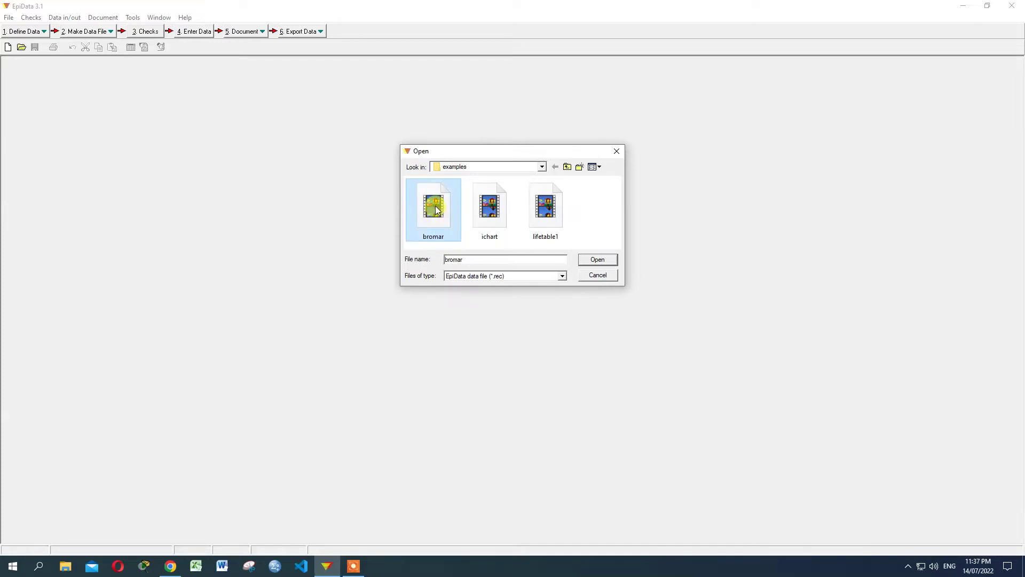
{"action": "left_click", "coordinate": [594, 259]}
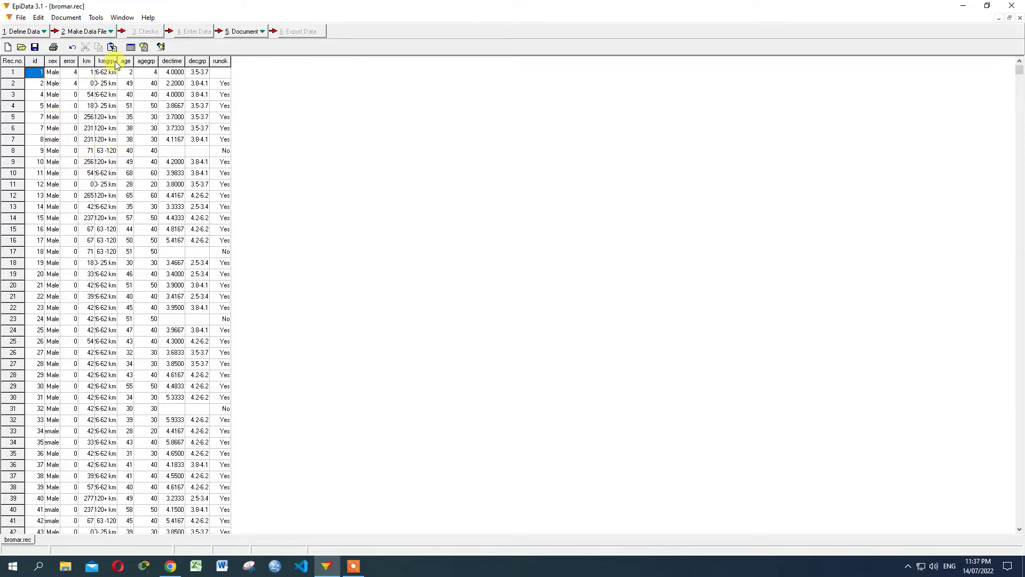
{"action": "left_click_drag", "start_coordinate": [117, 62], "coordinate": [148, 61]}
Step: Examine individual records and the kmgrp values of the first two records in the data table, then close it
{"action": "left_click", "coordinate": [128, 73]}
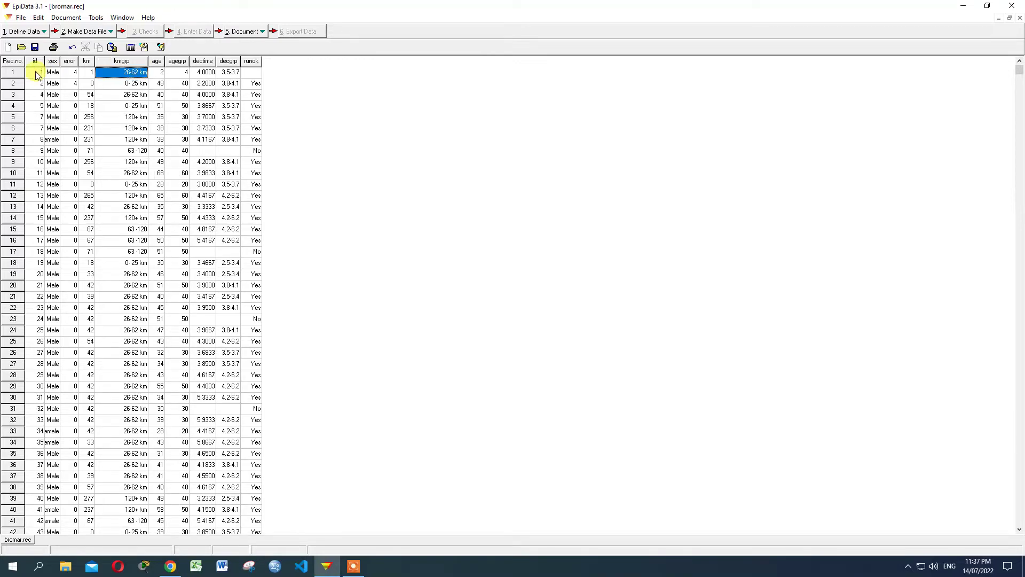
{"action": "left_click", "coordinate": [17, 74]}
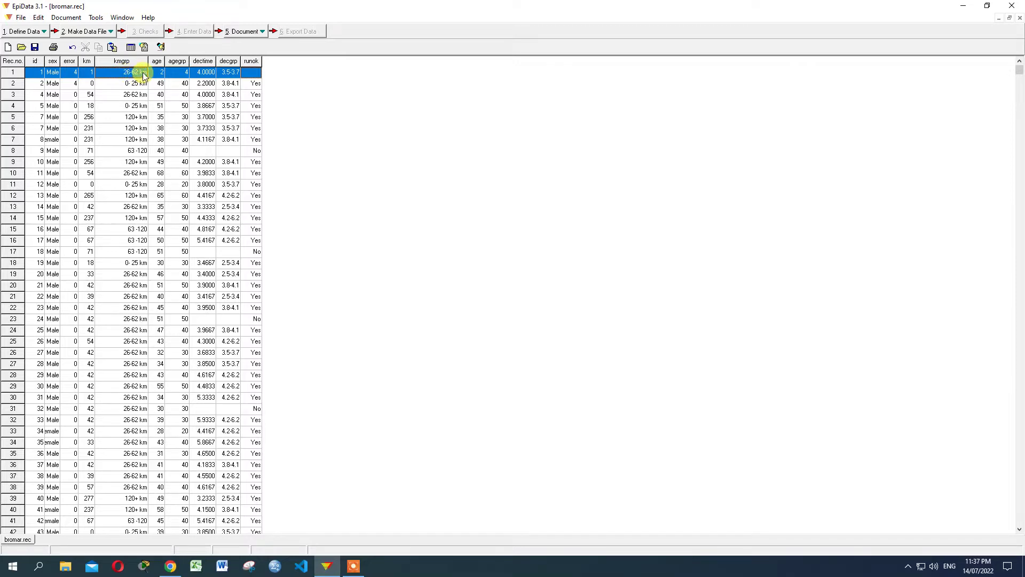
{"action": "left_click", "coordinate": [16, 241]}
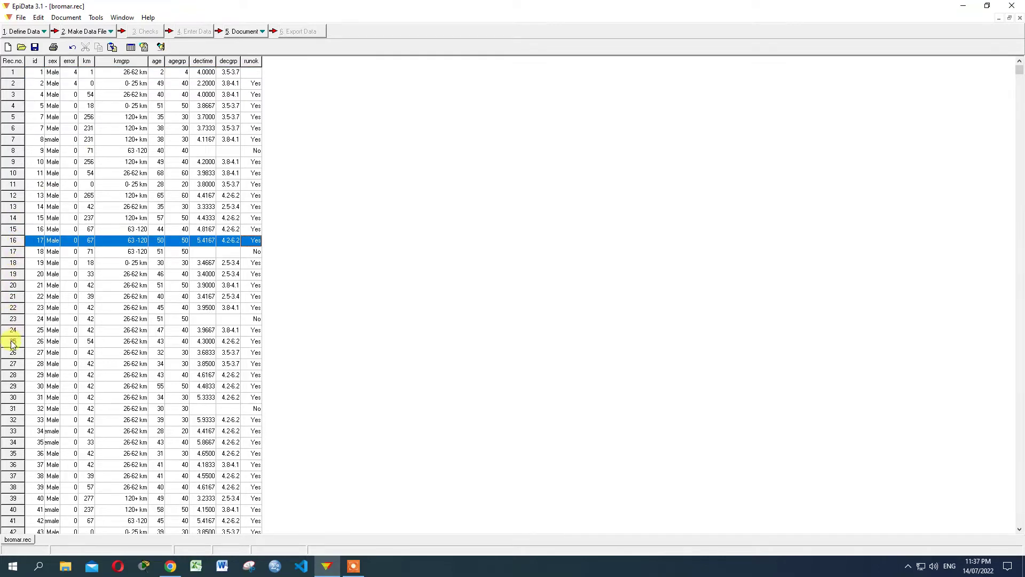
{"action": "left_click", "coordinate": [12, 364]}
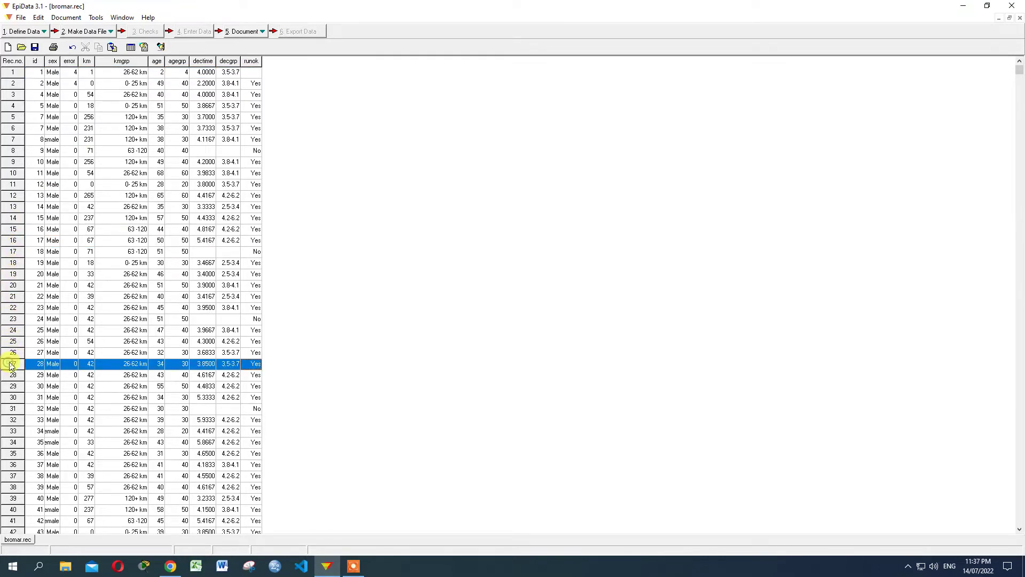
{"action": "left_click", "coordinate": [11, 444]}
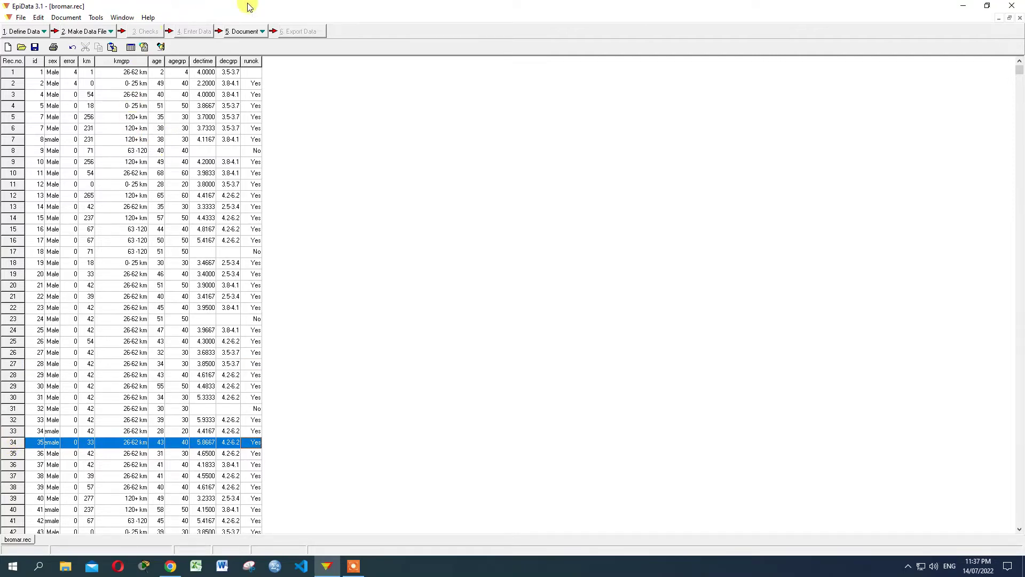
{"action": "left_click", "coordinate": [131, 76]}
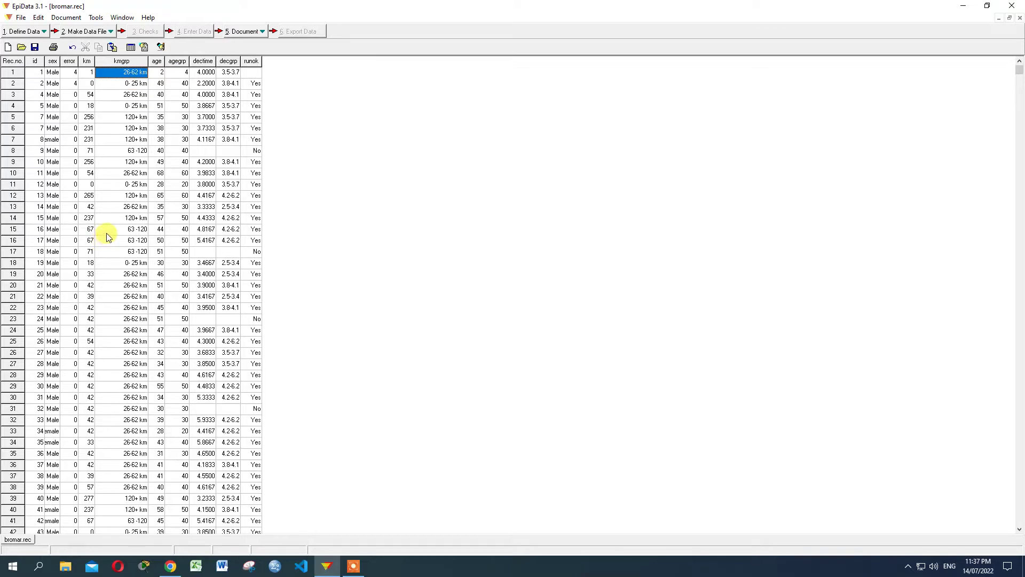
{"action": "left_click", "coordinate": [128, 84]}
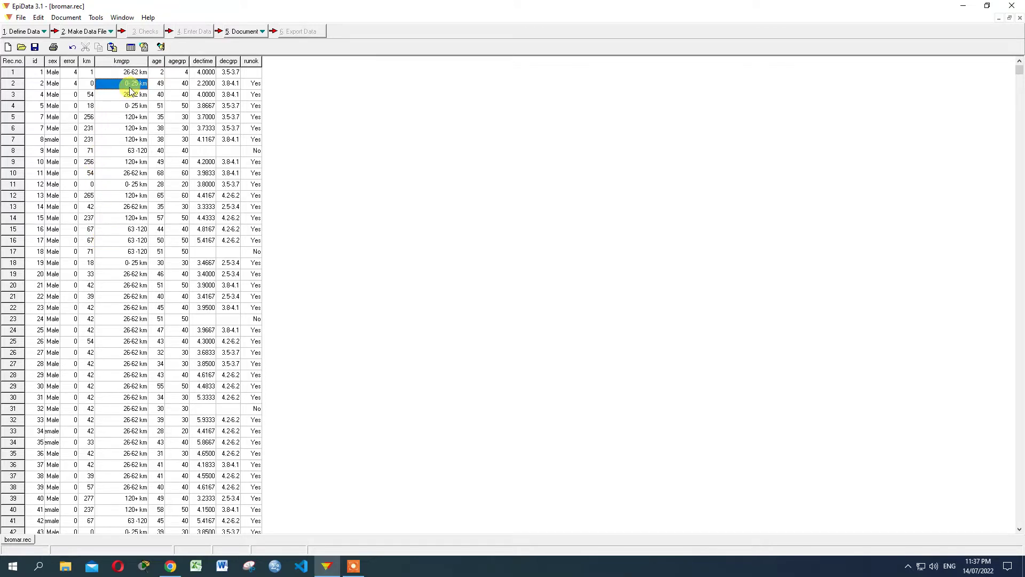
{"action": "left_click", "coordinate": [128, 72]}
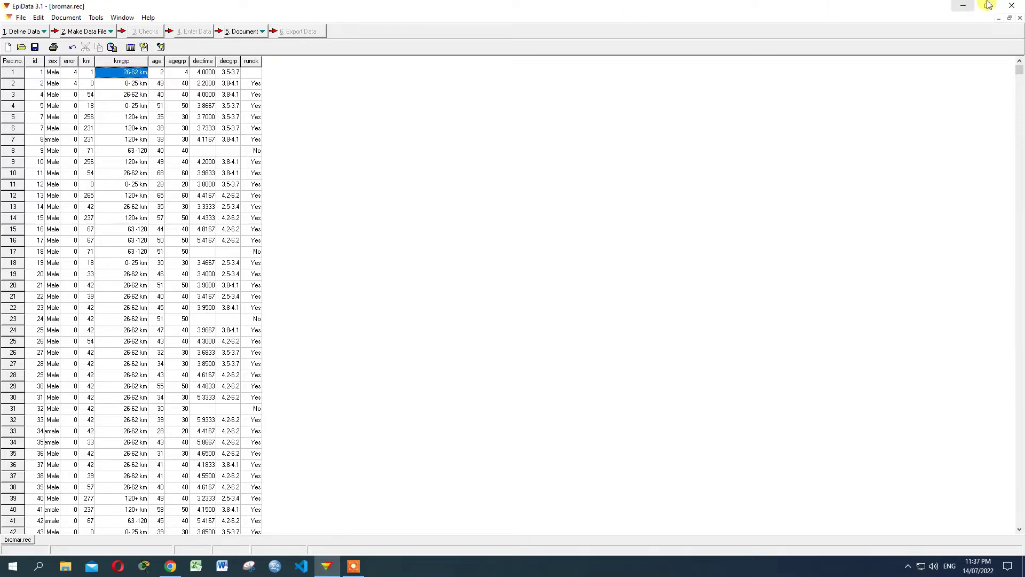
{"action": "left_click", "coordinate": [1018, 17]}
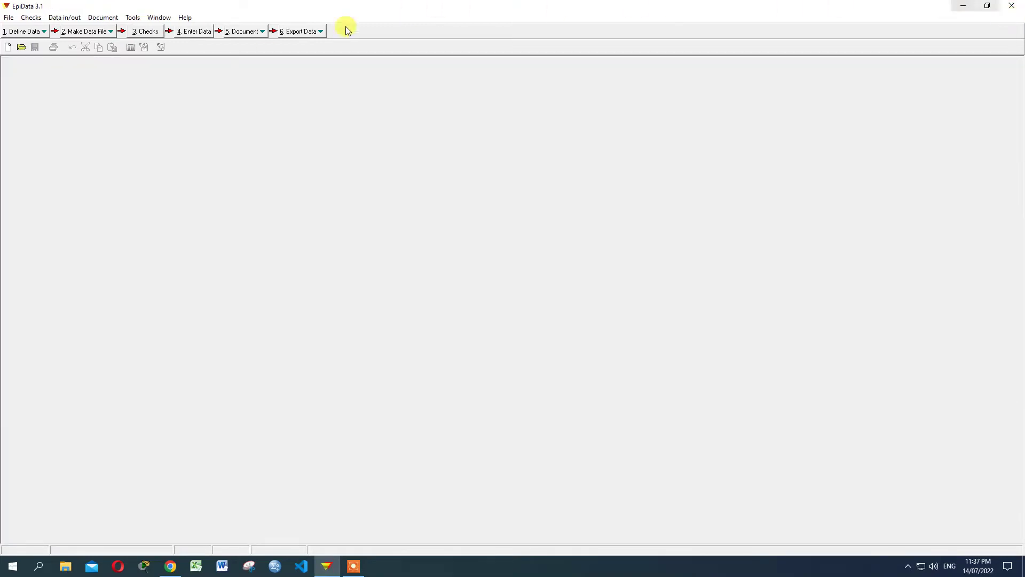
Step: Open the bromar data file for data entry and go to its first record
{"action": "left_click", "coordinate": [198, 33]}
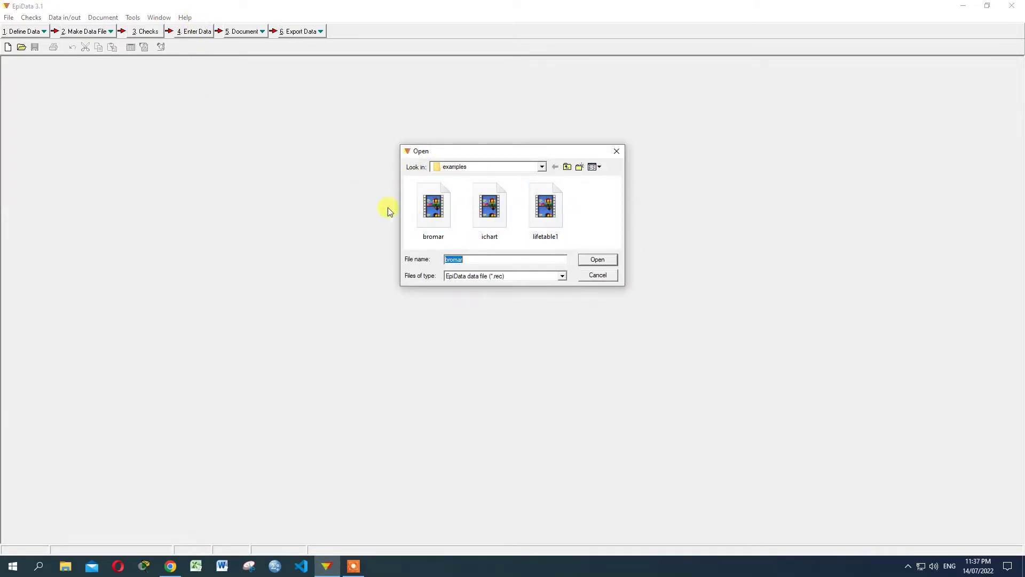
{"action": "left_click", "coordinate": [430, 213]}
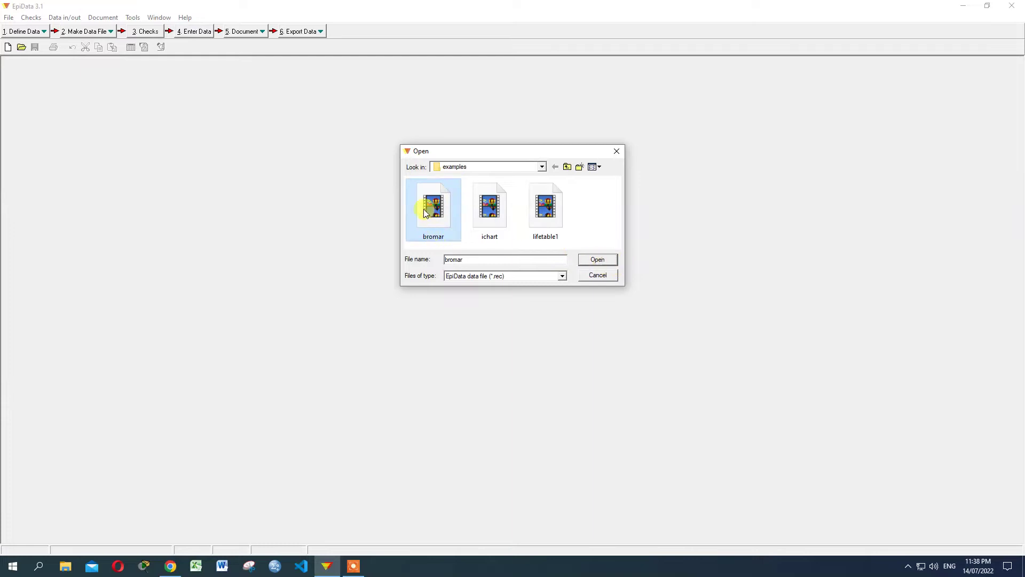
{"action": "left_click", "coordinate": [601, 259]}
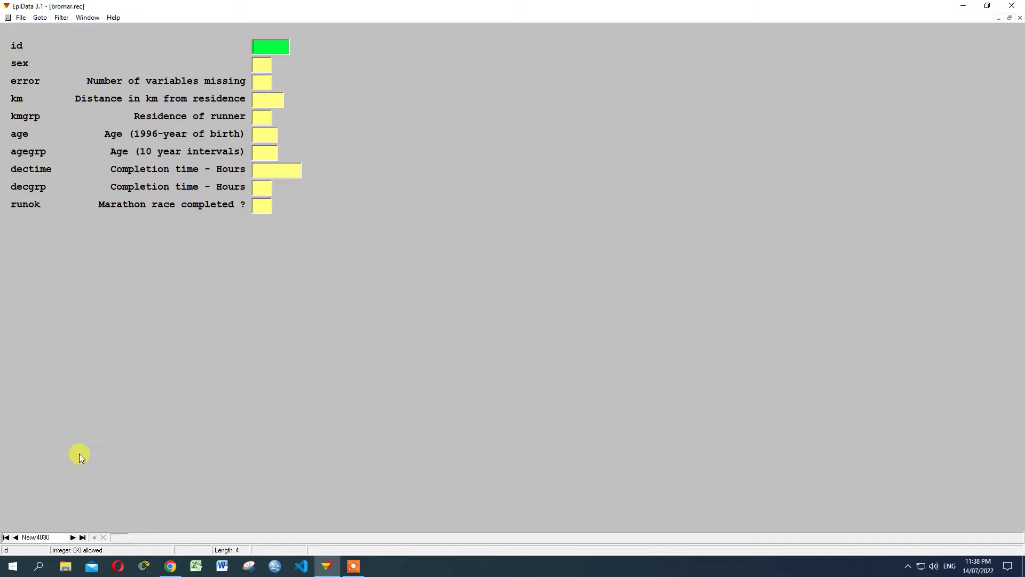
{"action": "left_click", "coordinate": [6, 537]}
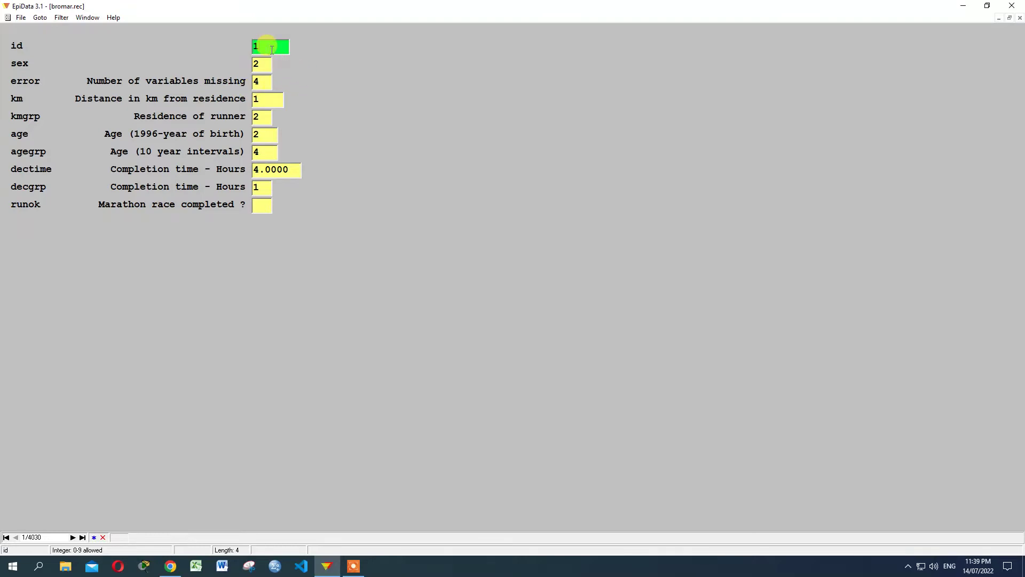
Step: Change the id of the first record to 3 and move on through the sex field
{"action": "key", "text": "BackSpace"}
{"action": "type", "text": "2"}
{"action": "key", "text": "BackSpace"}
{"action": "type", "text": "3"}
{"action": "key", "text": "Return"}
{"action": "key", "text": "Return"}
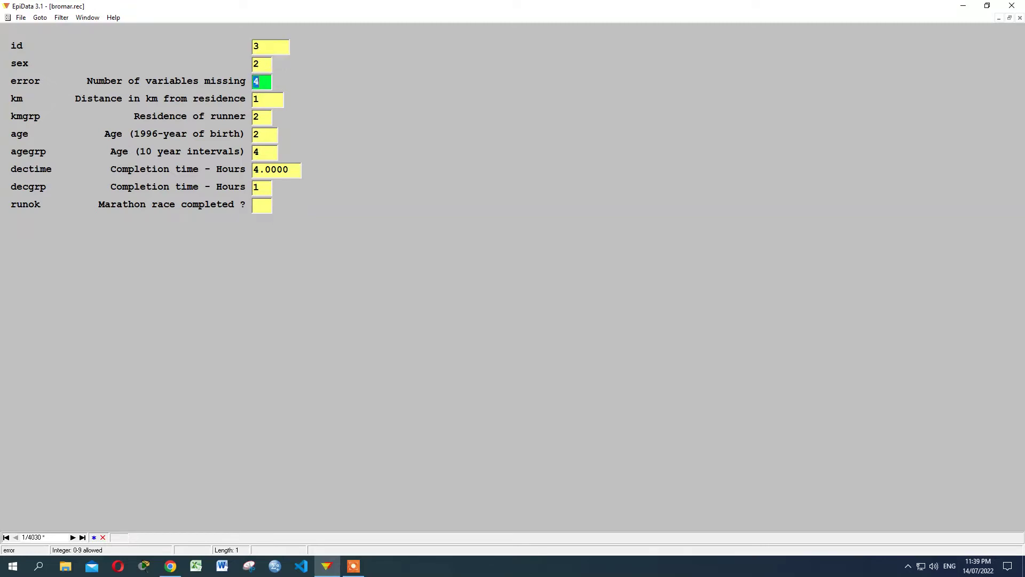
Step: Restore the first record's id to 1
{"action": "left_click", "coordinate": [266, 45]}
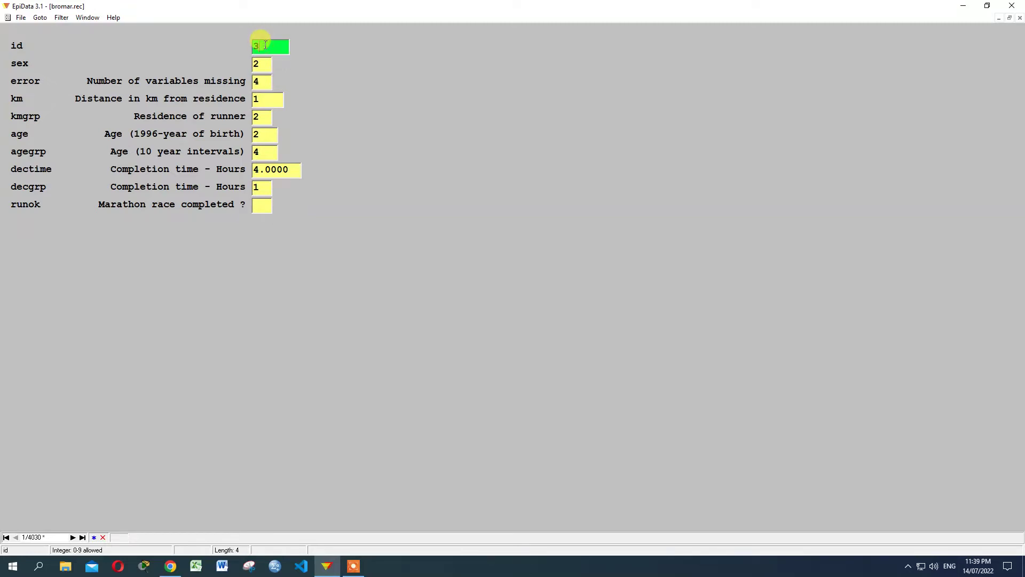
{"action": "key", "text": "BackSpace"}
{"action": "type", "text": "1"}
Step: Mark the first record as deleted and close the data entry form, saving the record to disk
{"action": "left_click", "coordinate": [104, 537]}
{"action": "left_click", "coordinate": [1021, 18]}
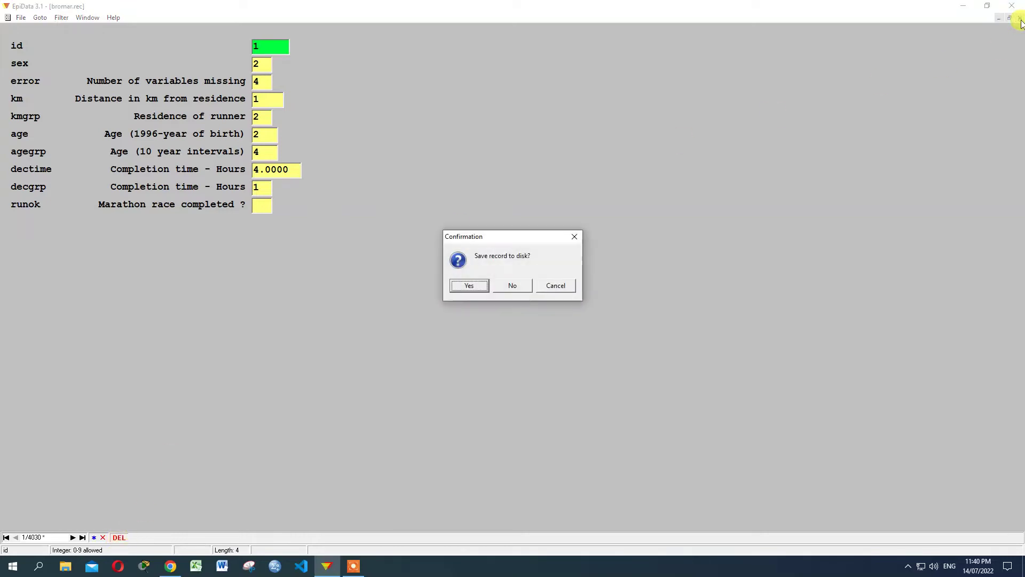
{"action": "left_click", "coordinate": [467, 286]}
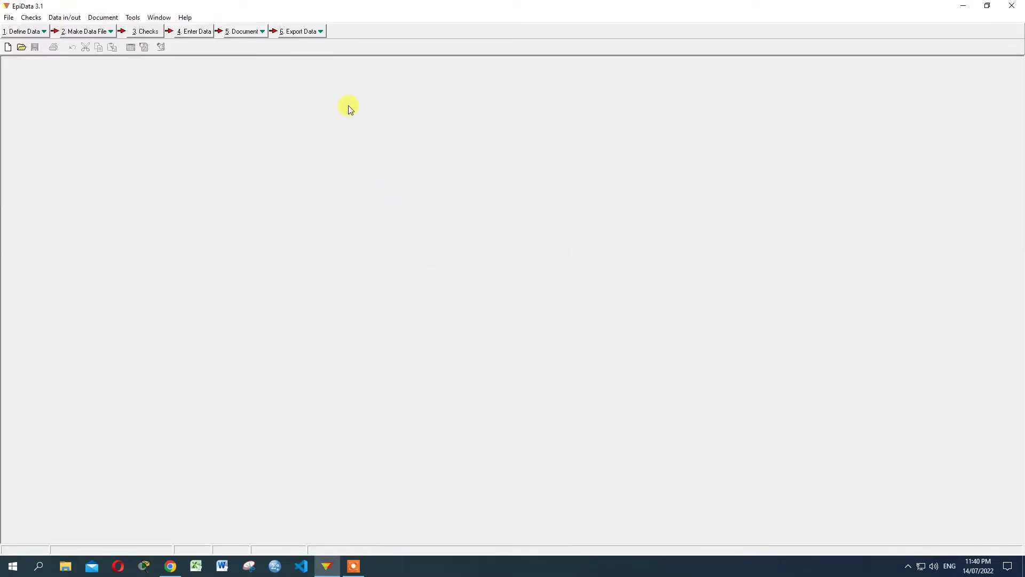
Step: Reopen the bromar data file in the table view and widen the kmgrp column
{"action": "left_click", "coordinate": [250, 34]}
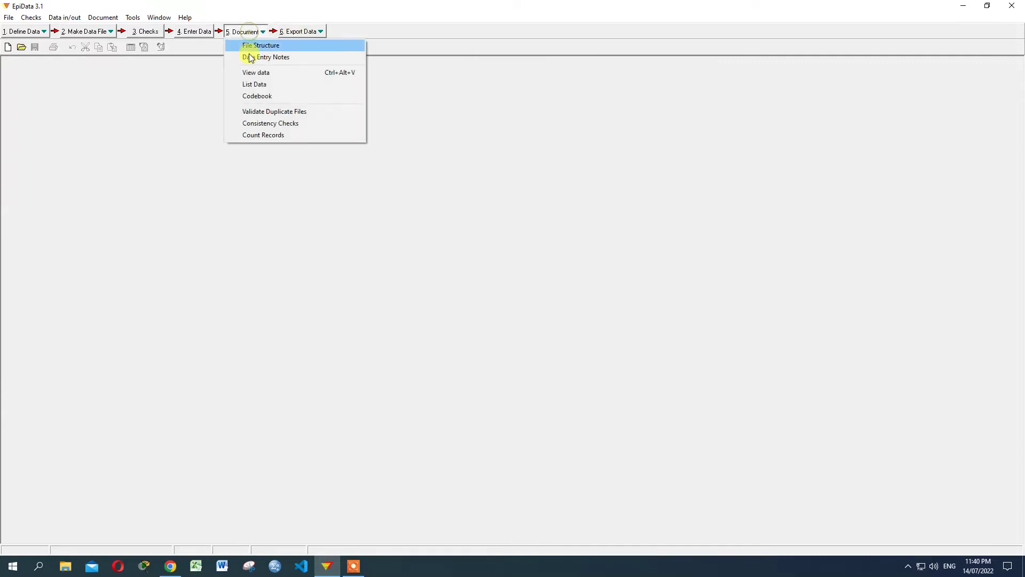
{"action": "left_click", "coordinate": [261, 74]}
{"action": "left_click", "coordinate": [428, 213]}
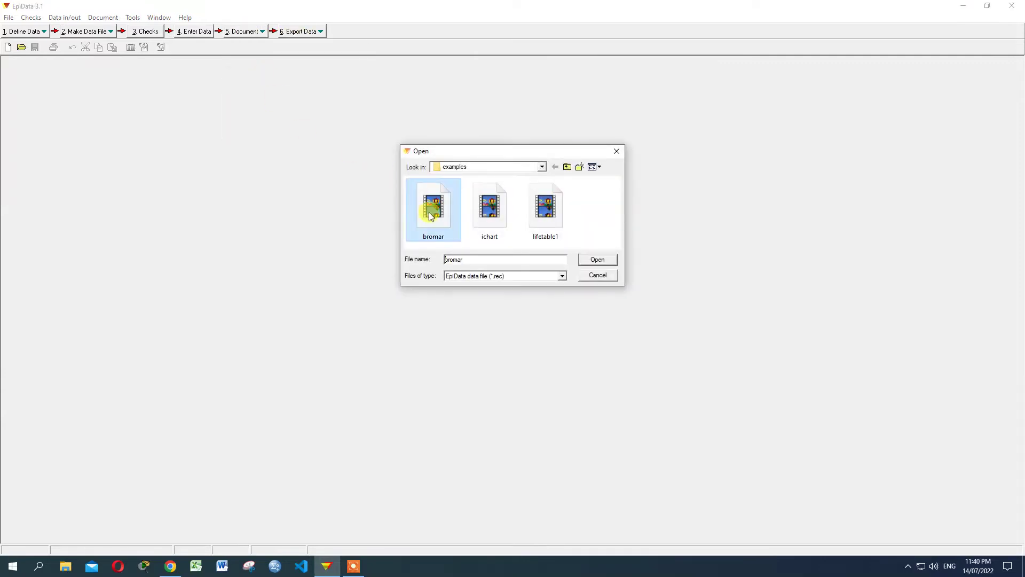
{"action": "left_click", "coordinate": [586, 257]}
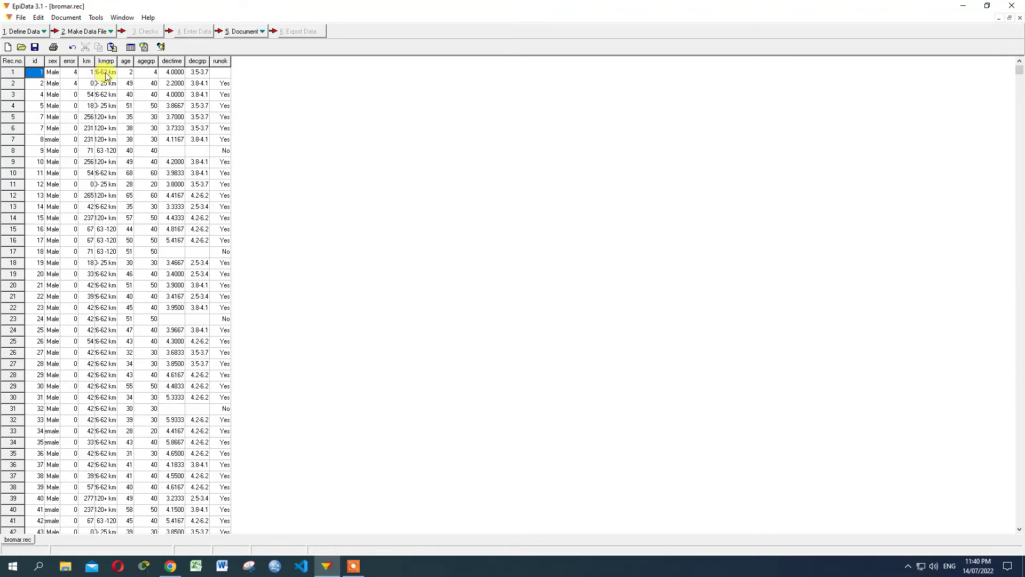
{"action": "left_click_drag", "start_coordinate": [117, 61], "coordinate": [150, 61]}
Step: Check the first record's kmgrp, dectime and age values in the table, and close the data view
{"action": "left_click", "coordinate": [137, 73]}
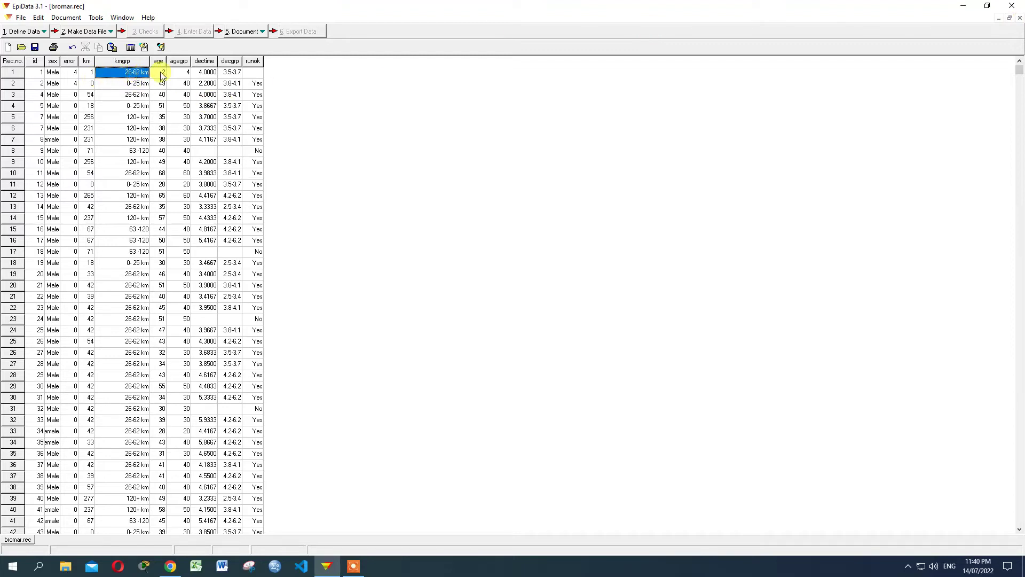
{"action": "left_click", "coordinate": [201, 73]}
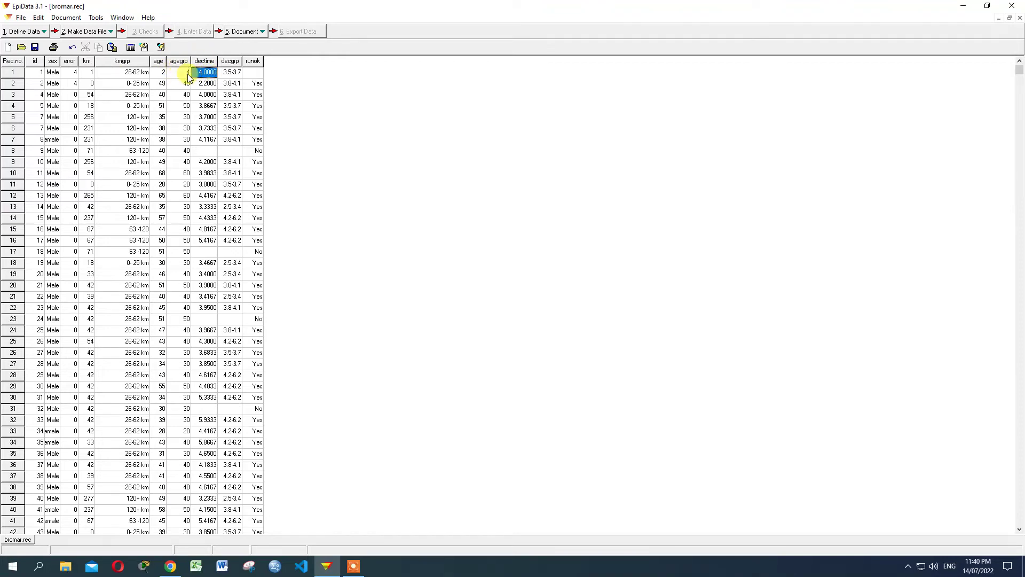
{"action": "left_click", "coordinate": [161, 72]}
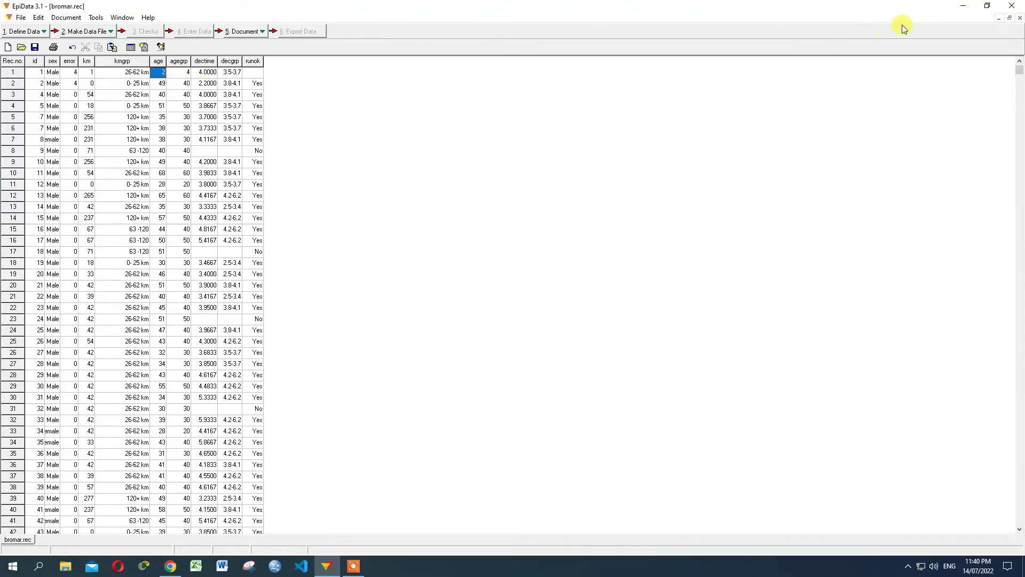
{"action": "left_click", "coordinate": [1021, 18]}
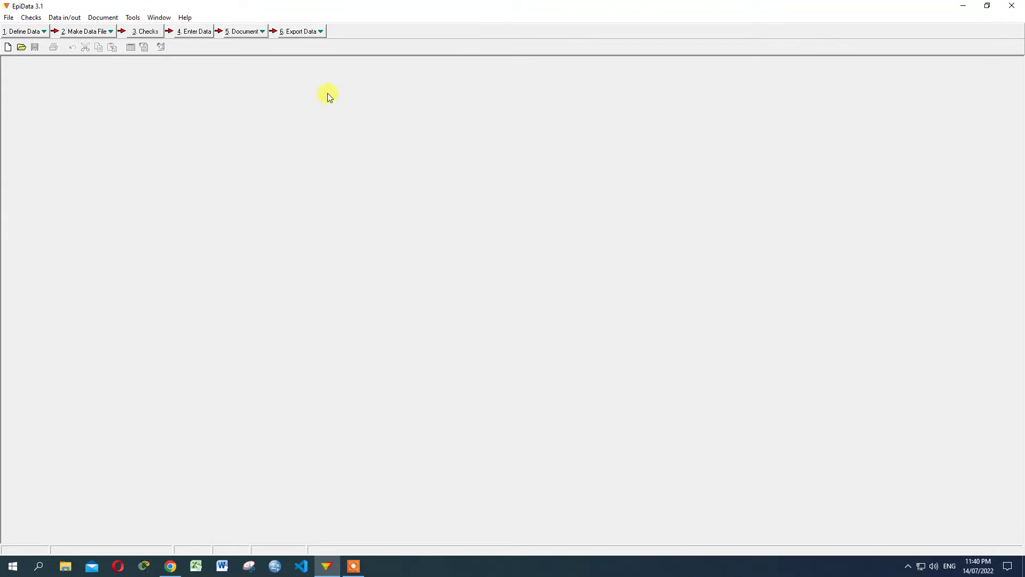
Step: Start an SPSS export using bromar as the source data file
{"action": "left_click", "coordinate": [299, 31]}
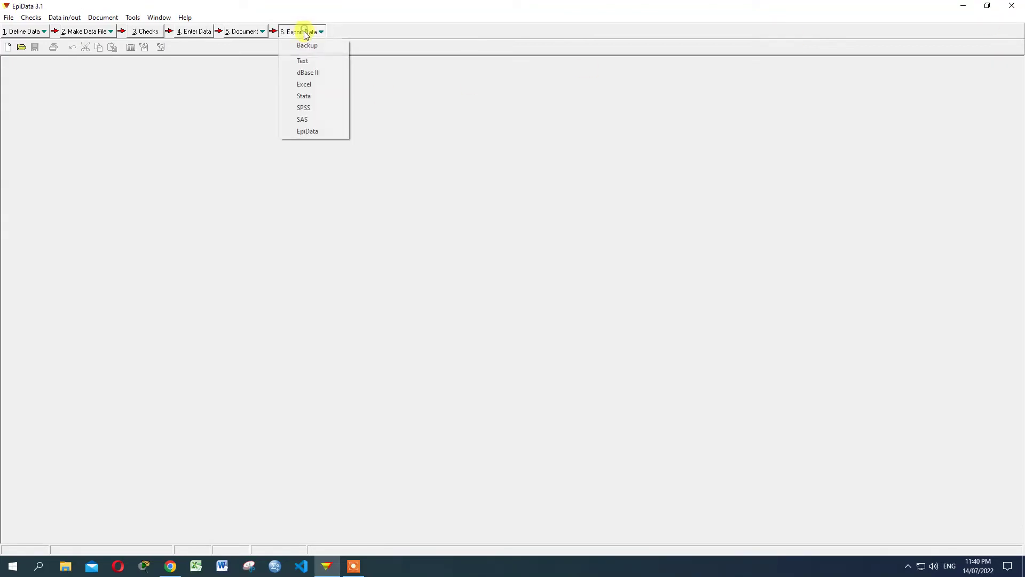
{"action": "left_click", "coordinate": [307, 106]}
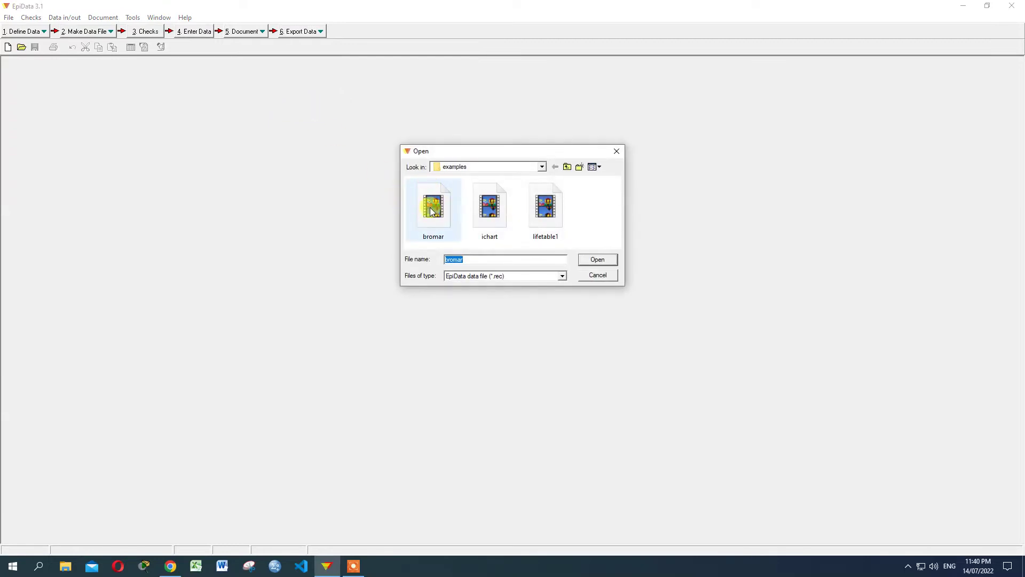
{"action": "left_click", "coordinate": [433, 197]}
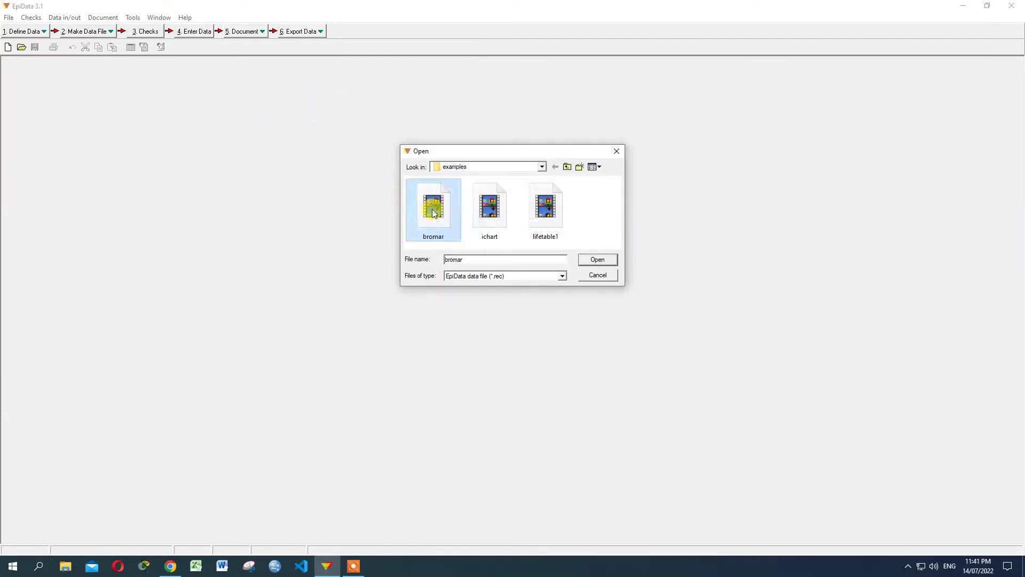
{"action": "left_click", "coordinate": [596, 260]}
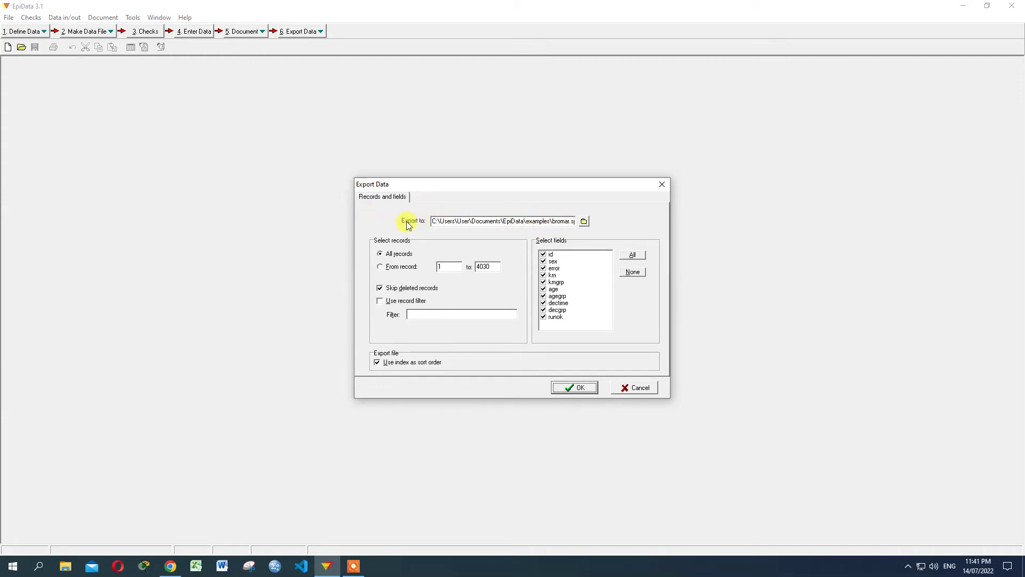
Step: Set the export destination to bromar.sps on the Desktop
{"action": "left_click", "coordinate": [584, 223]}
{"action": "left_click", "coordinate": [567, 168]}
{"action": "left_click", "coordinate": [567, 167]}
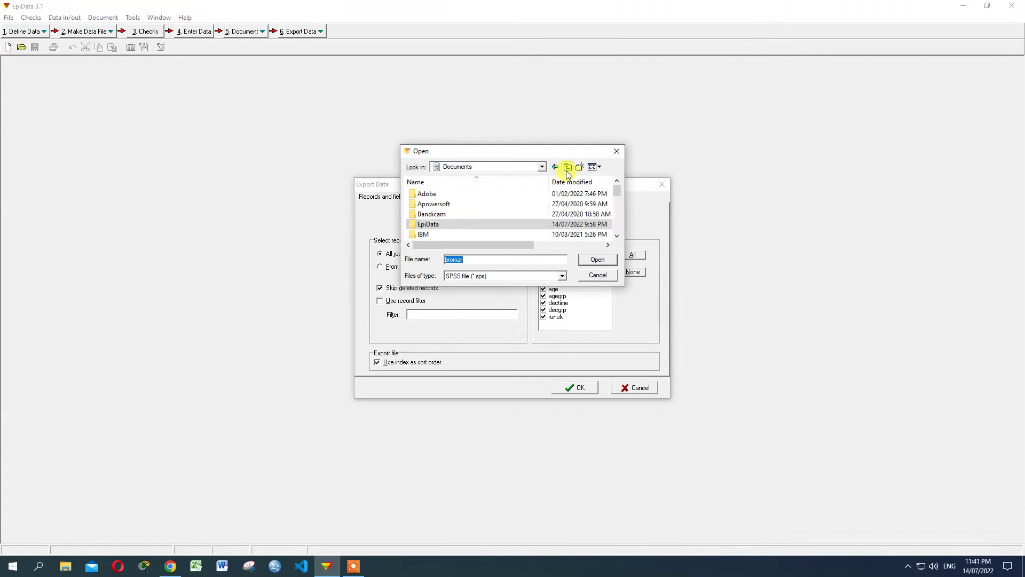
{"action": "left_click", "coordinate": [568, 168]}
{"action": "double_click", "coordinate": [425, 207]}
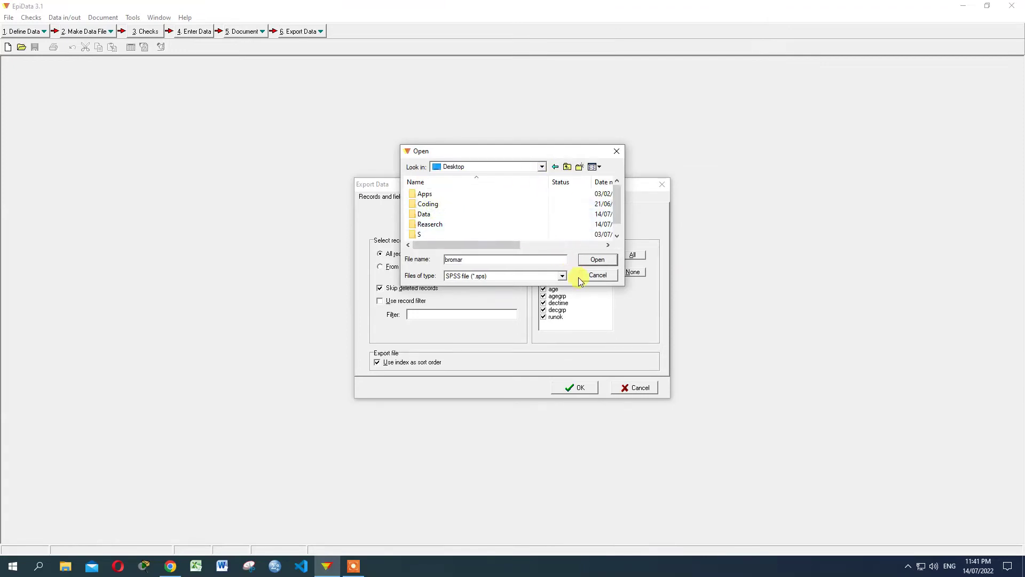
{"action": "left_click", "coordinate": [598, 260]}
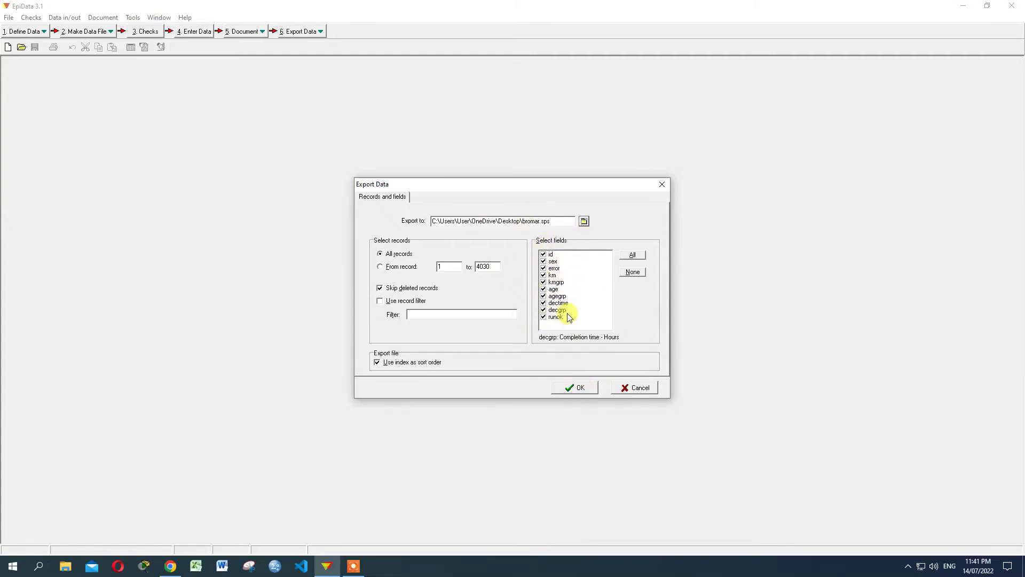
Step: Run the SPSS export of all fields with deleted records skipped, and move the exported bromar syntax file to open desktop space
{"action": "left_click", "coordinate": [585, 390]}
{"action": "left_click", "coordinate": [516, 315]}
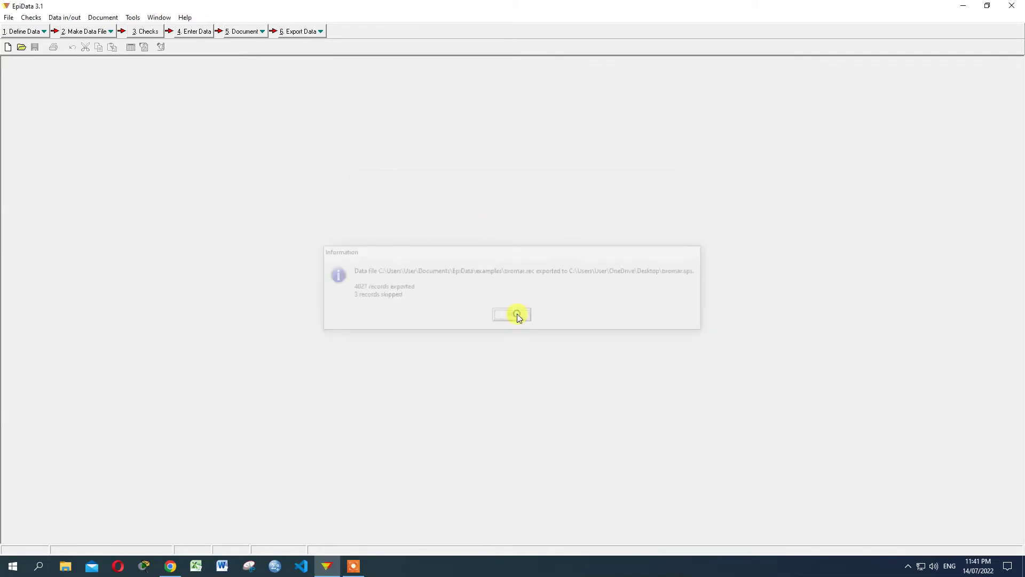
{"action": "left_click", "coordinate": [961, 8]}
{"action": "left_click_drag", "start_coordinate": [61, 74], "coordinate": [282, 125]}
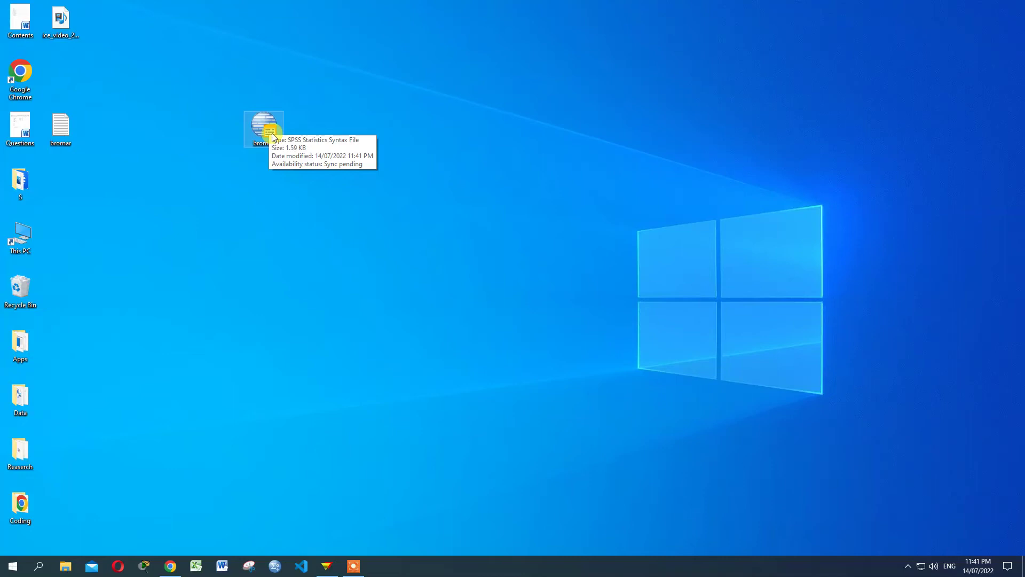
Step: Open the desktop's bromar syntax file in SPSS Statistics and run all of its commands
{"action": "double_click", "coordinate": [250, 118]}
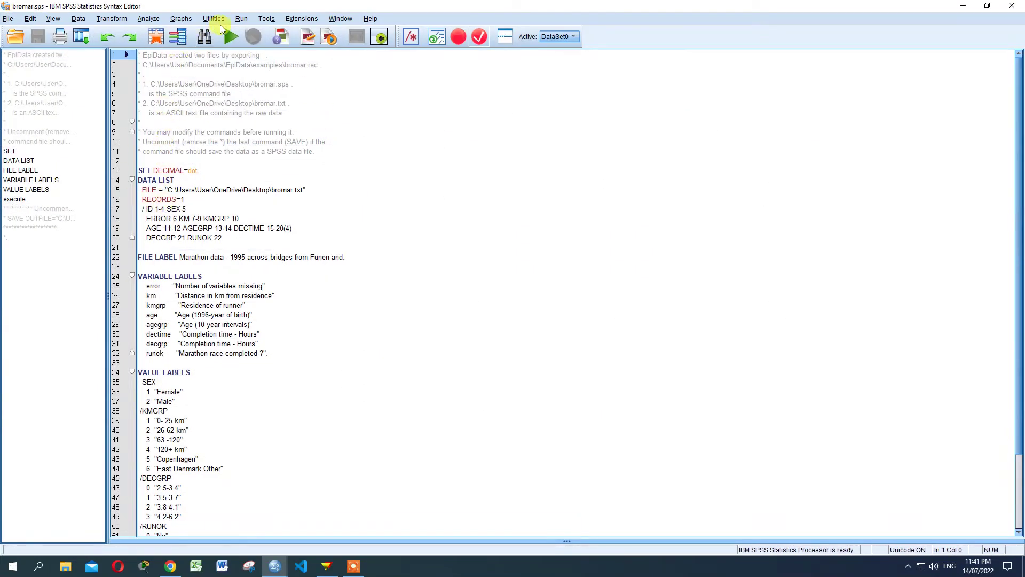
{"action": "scroll", "coordinate": [219, 252], "scroll_direction": "down", "scroll_amount": 3}
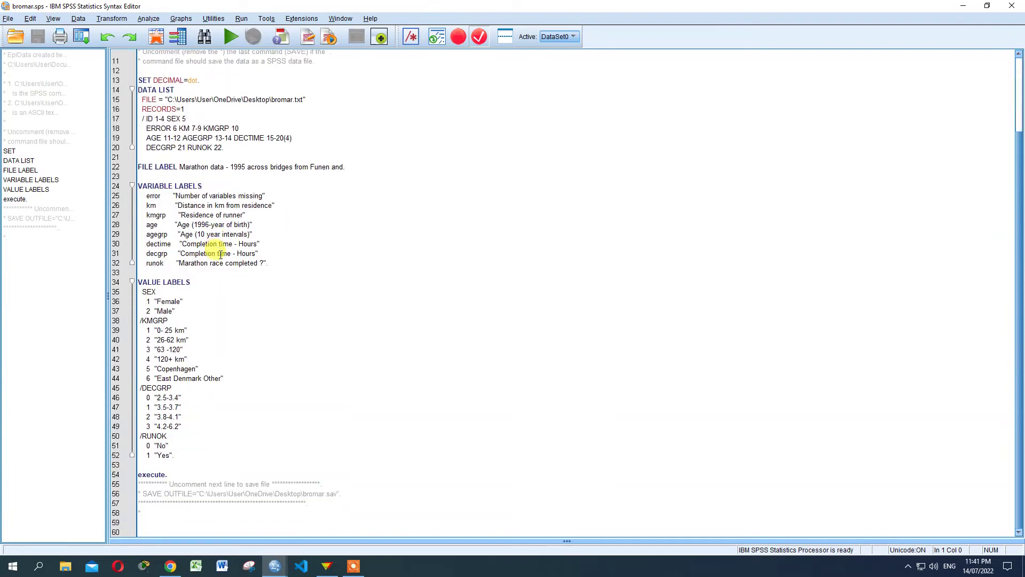
{"action": "scroll", "coordinate": [221, 255], "scroll_direction": "up", "scroll_amount": 3}
{"action": "left_click", "coordinate": [242, 20]}
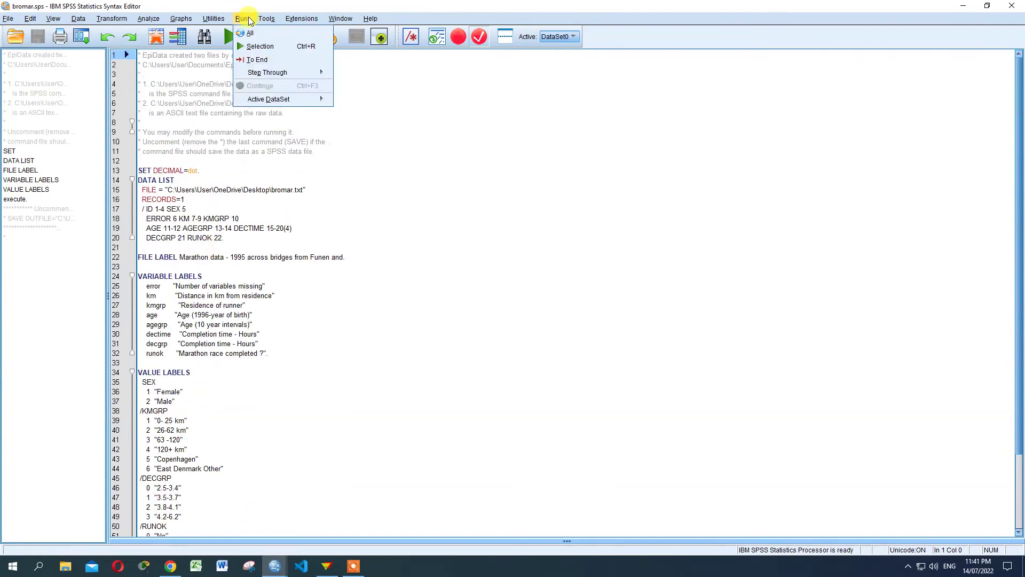
{"action": "left_click", "coordinate": [251, 34]}
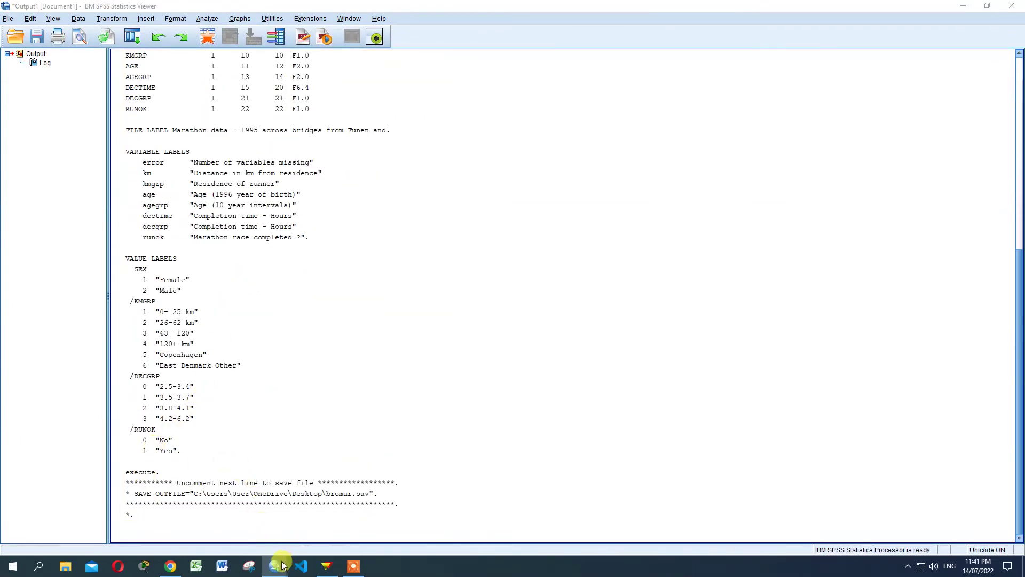
Step: Bring up the imported dataset in the Data Editor and inspect the first record's KMGRP value
{"action": "mouse_move", "coordinate": [275, 565]}
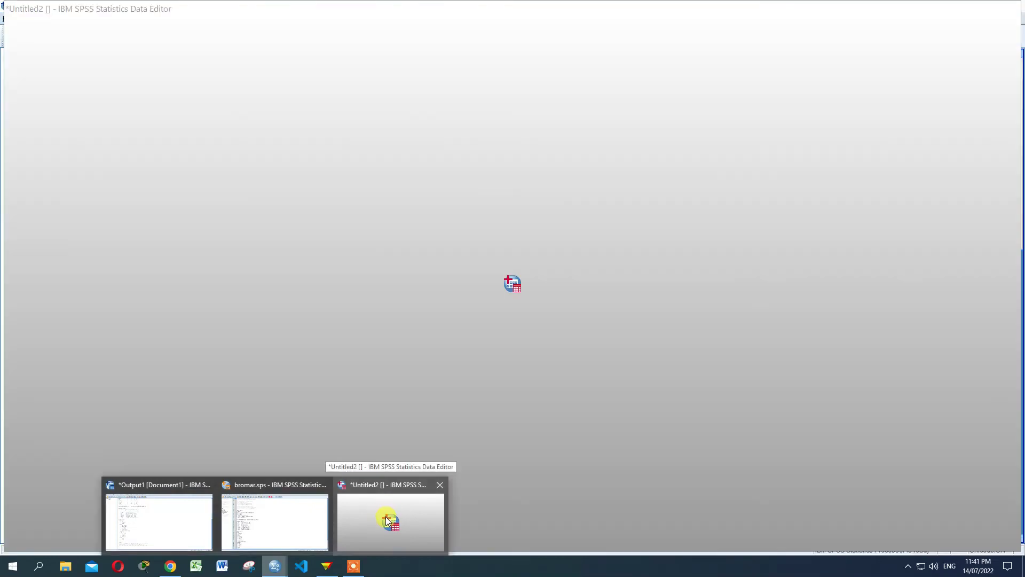
{"action": "left_click", "coordinate": [387, 516]}
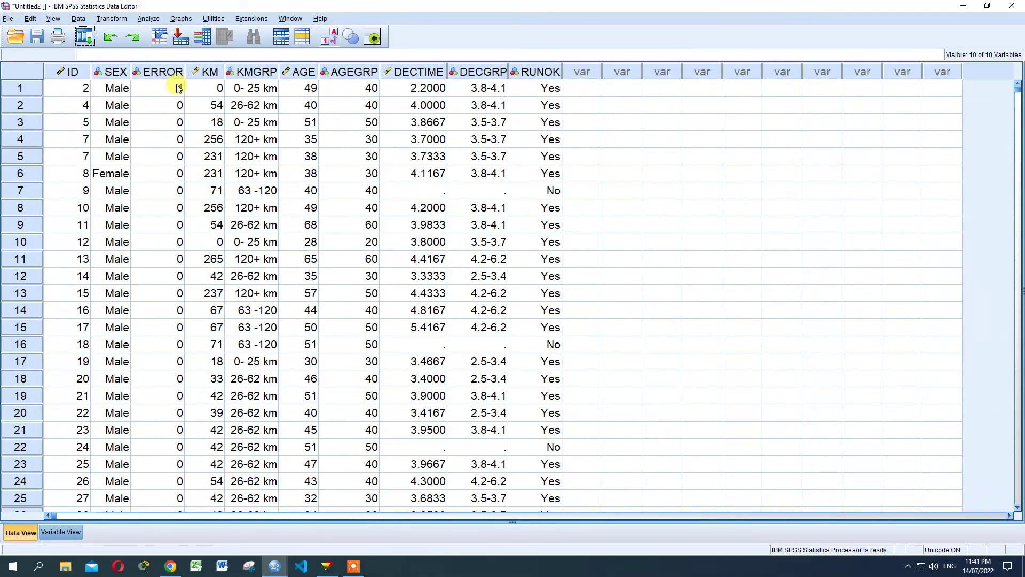
{"action": "left_click", "coordinate": [254, 88]}
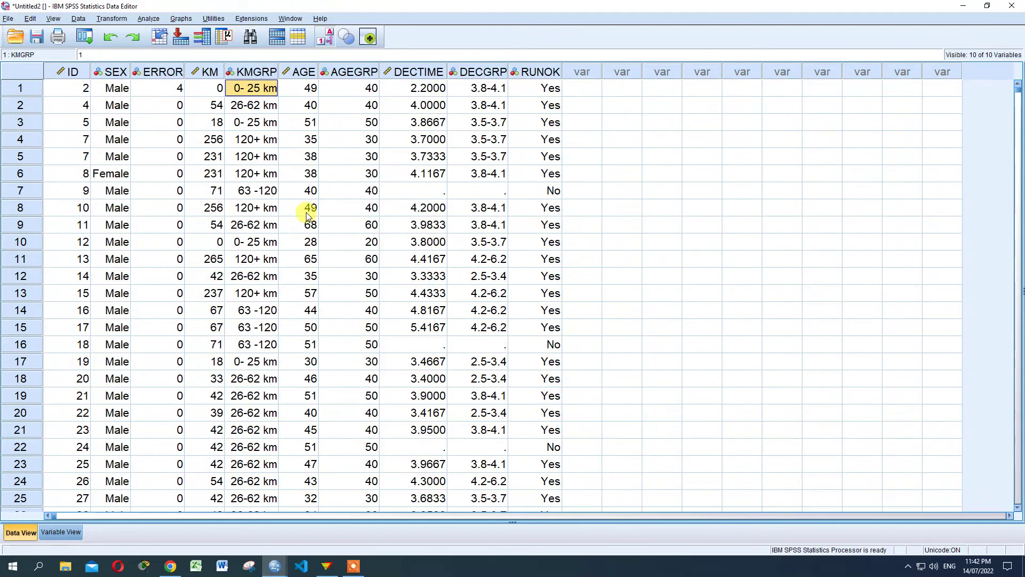
Step: Switch to EpiData and open the bromar data file for data entry
{"action": "left_click", "coordinate": [332, 568]}
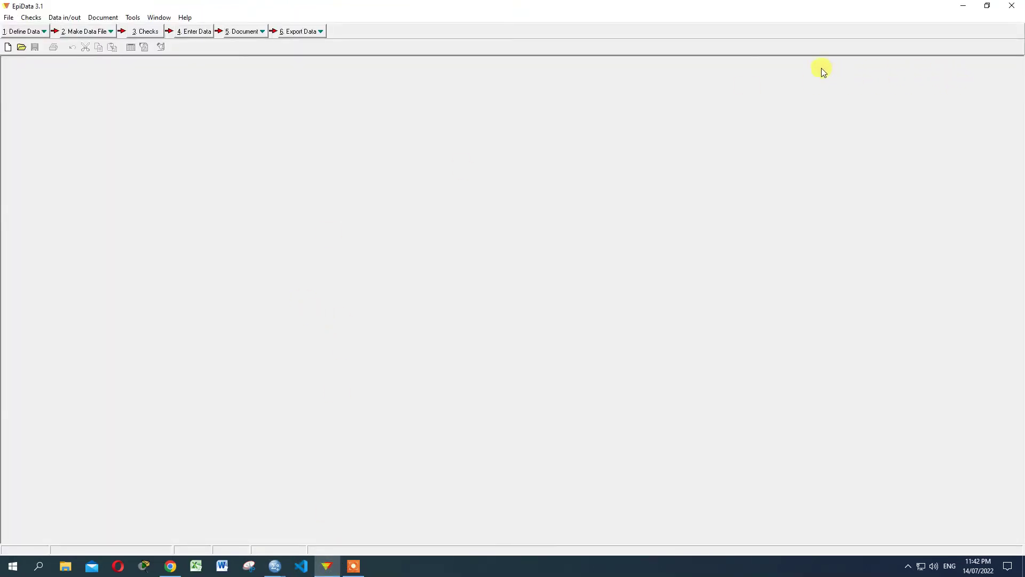
{"action": "left_click", "coordinate": [193, 34]}
{"action": "left_click", "coordinate": [434, 207]}
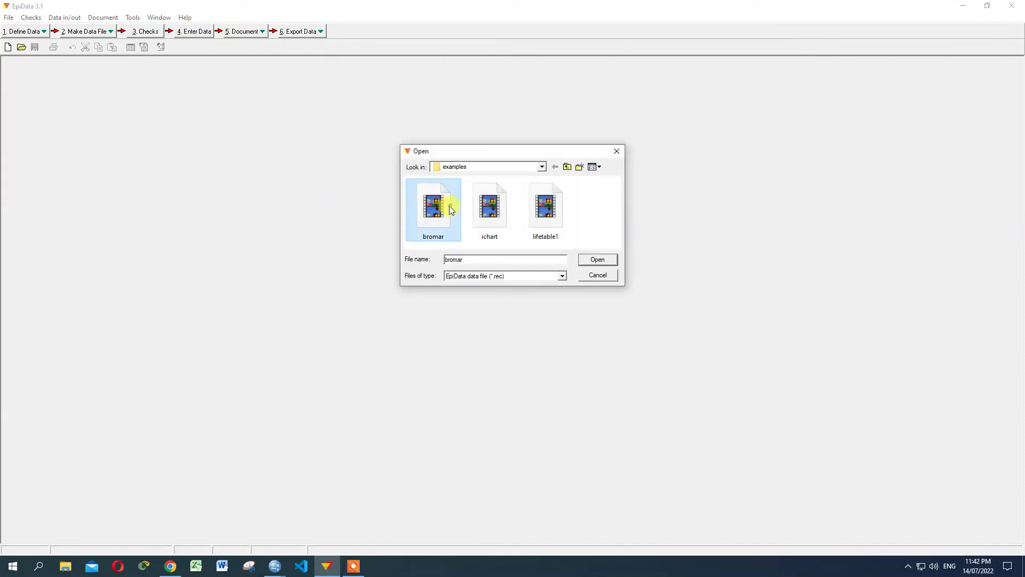
{"action": "left_click", "coordinate": [587, 260]}
Step: Remove the deletion mark from the first bromar record, close the file and save the record to disk
{"action": "left_click", "coordinate": [7, 537]}
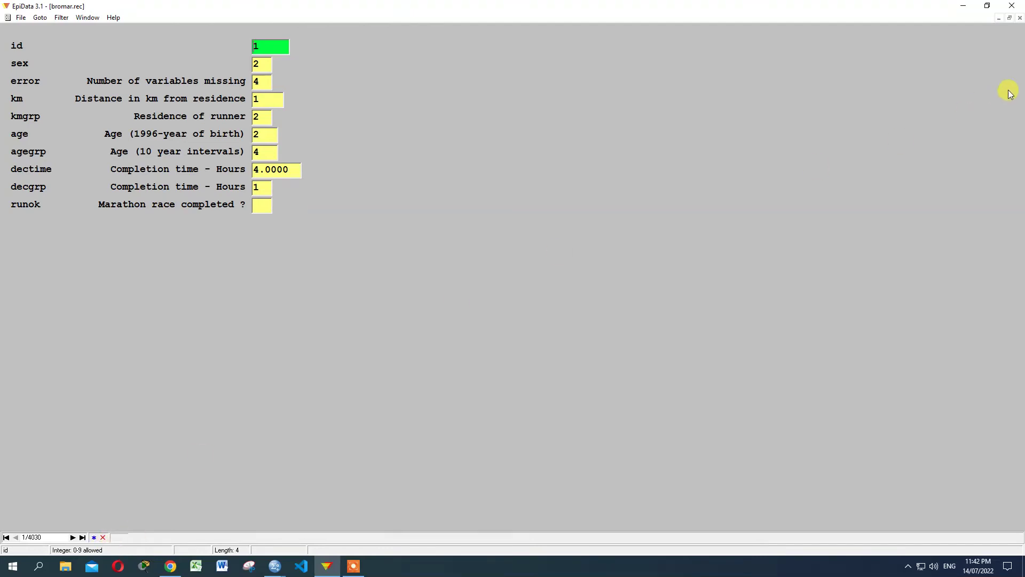
{"action": "left_click", "coordinate": [1021, 18]}
{"action": "left_click", "coordinate": [468, 285]}
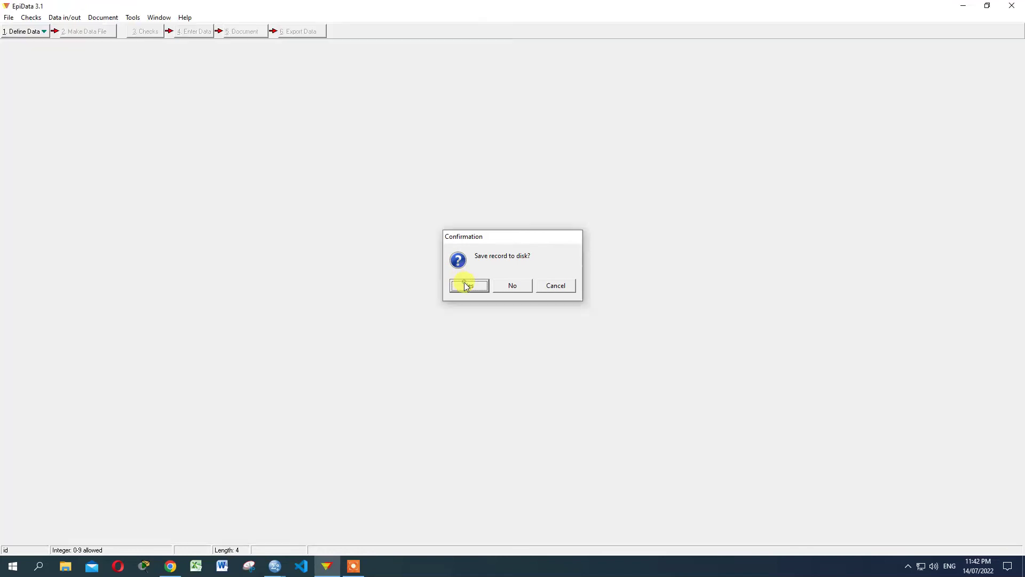
Step: Start another SPSS export with bromar as the source data file
{"action": "left_click", "coordinate": [296, 31]}
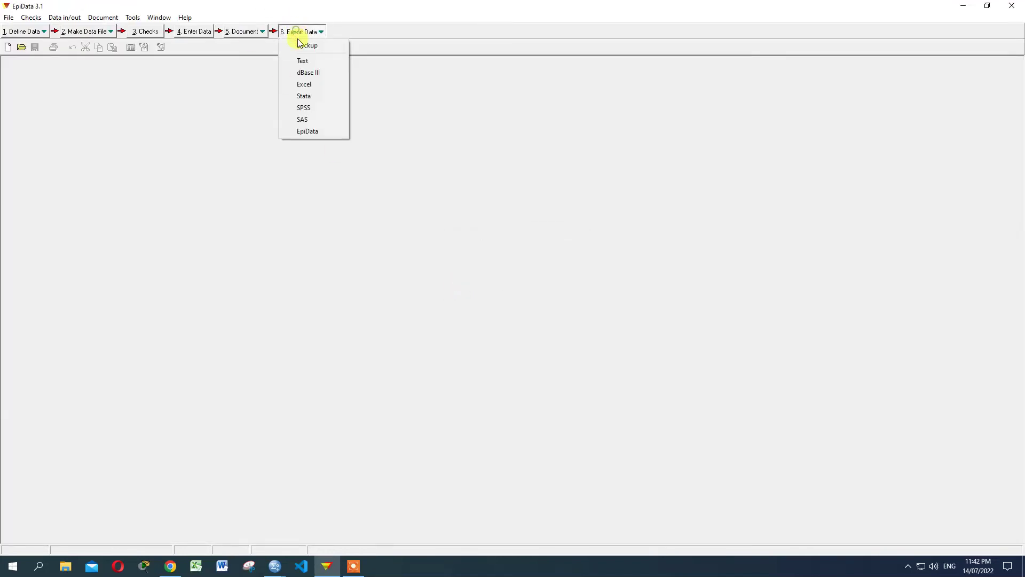
{"action": "left_click", "coordinate": [320, 108]}
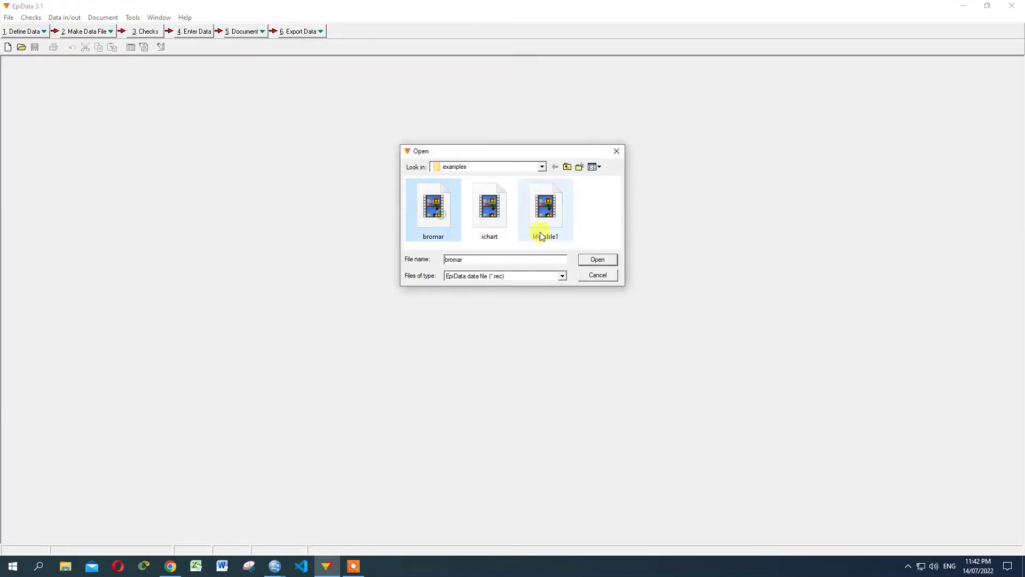
{"action": "left_click", "coordinate": [596, 259]}
Step: Create a folder named ex2 on the Desktop and set the export destination to bromar.sps inside it
{"action": "left_click", "coordinate": [584, 220]}
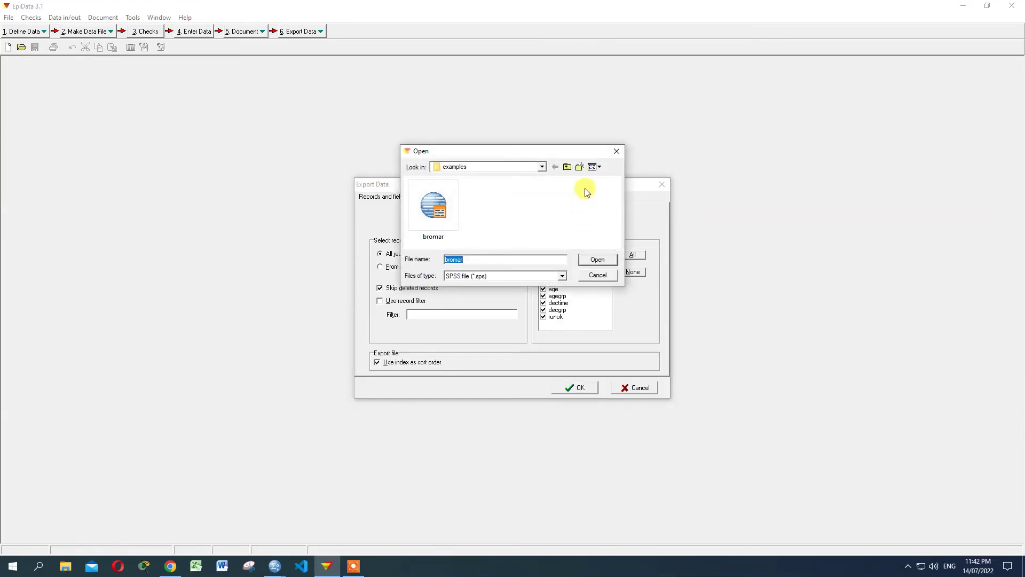
{"action": "left_click", "coordinate": [568, 168]}
{"action": "left_click", "coordinate": [568, 167]}
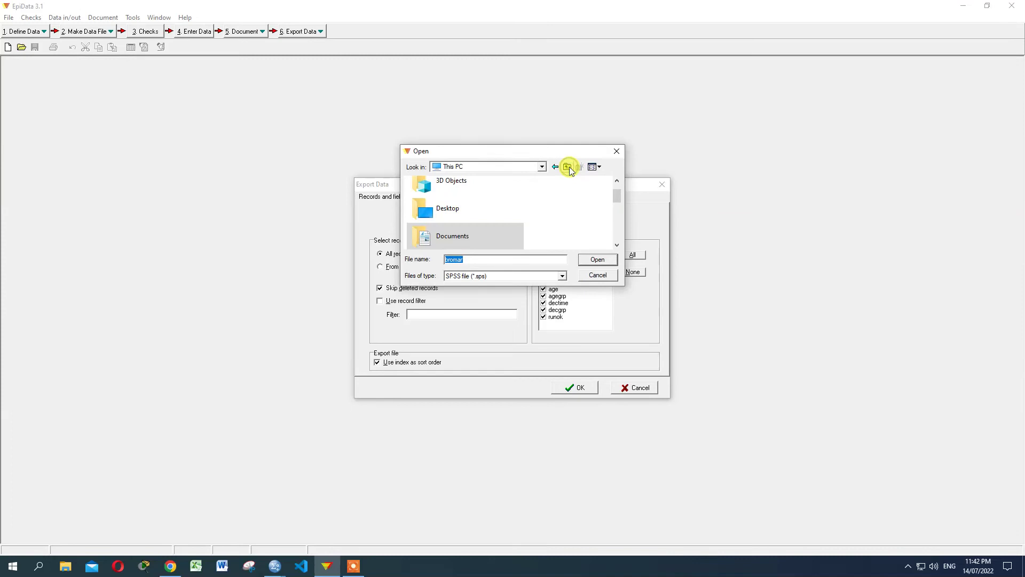
{"action": "left_click", "coordinate": [498, 201]}
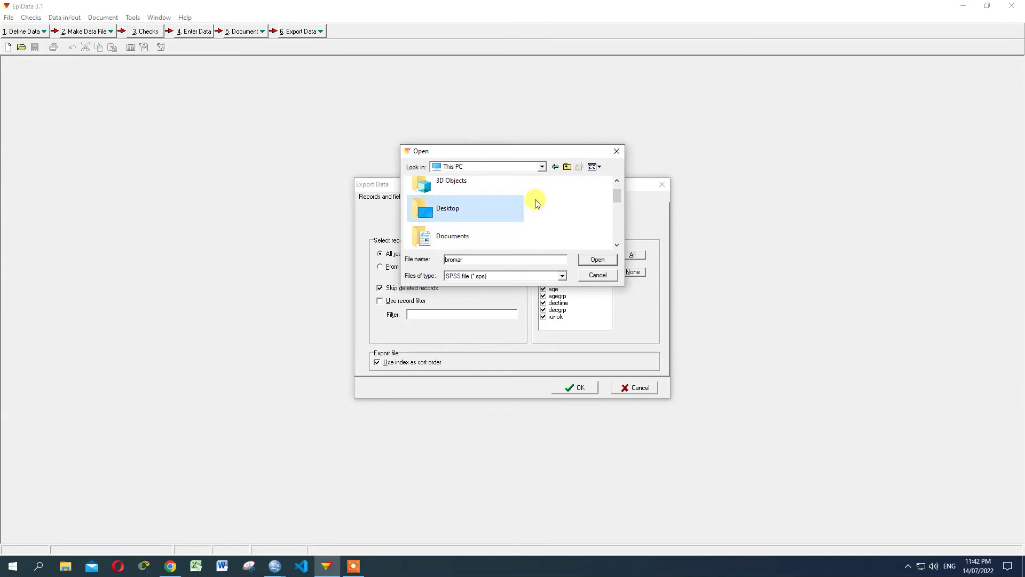
{"action": "double_click", "coordinate": [508, 203]}
{"action": "right_click", "coordinate": [519, 207]}
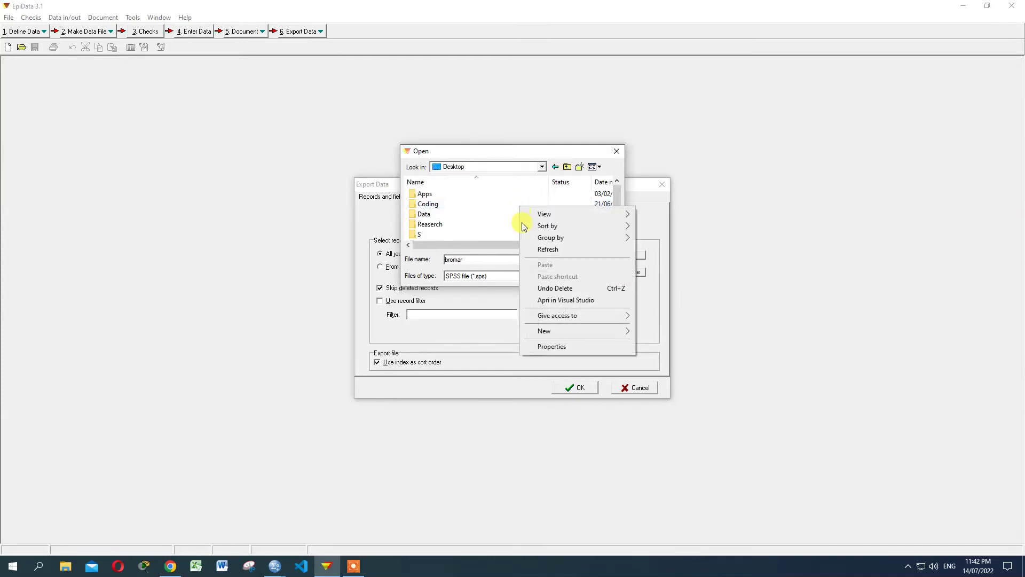
{"action": "mouse_move", "coordinate": [556, 330]}
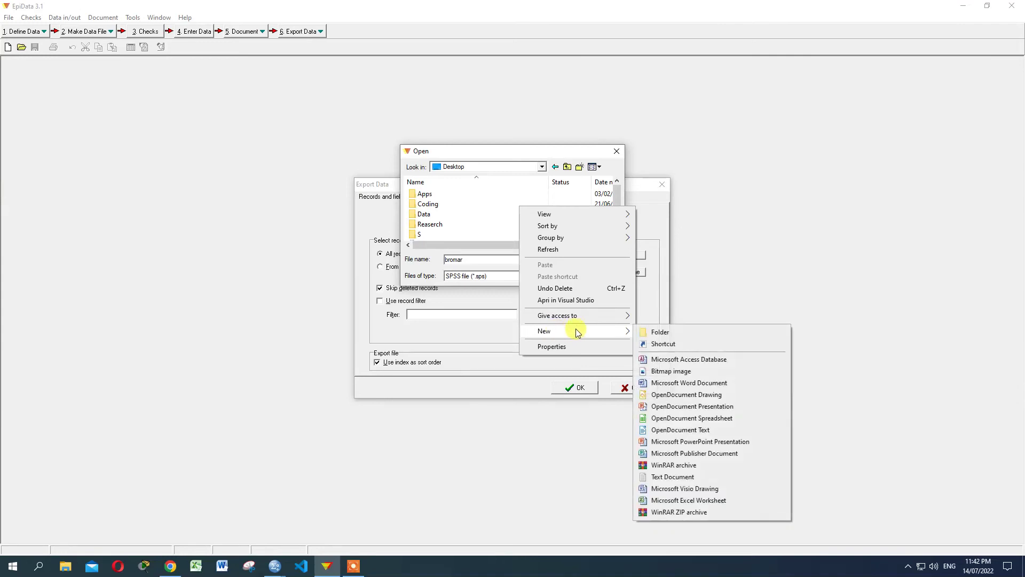
{"action": "left_click", "coordinate": [659, 329]}
{"action": "type", "text": "ex2"}
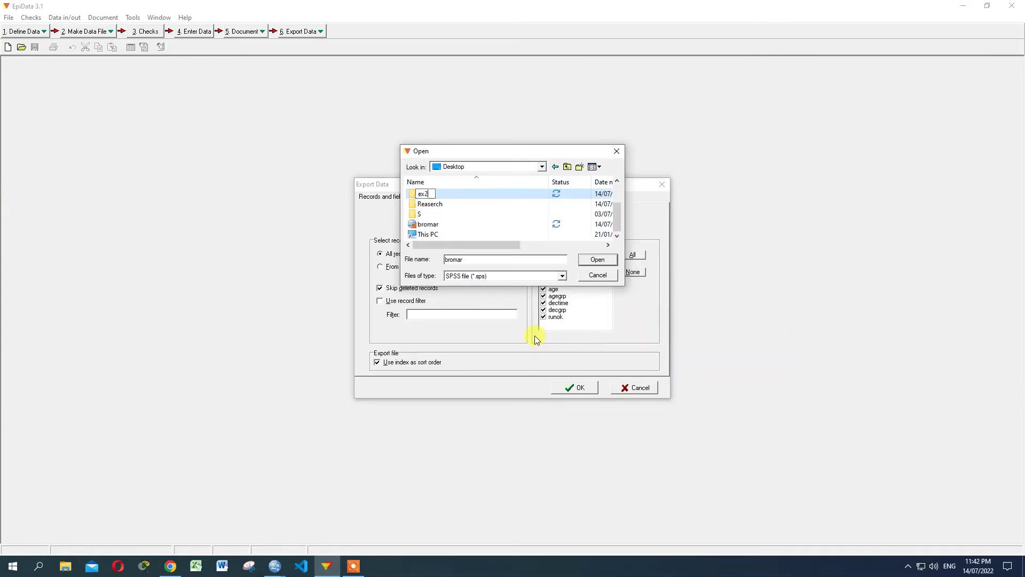
{"action": "double_click", "coordinate": [465, 194]}
{"action": "left_click", "coordinate": [598, 260]}
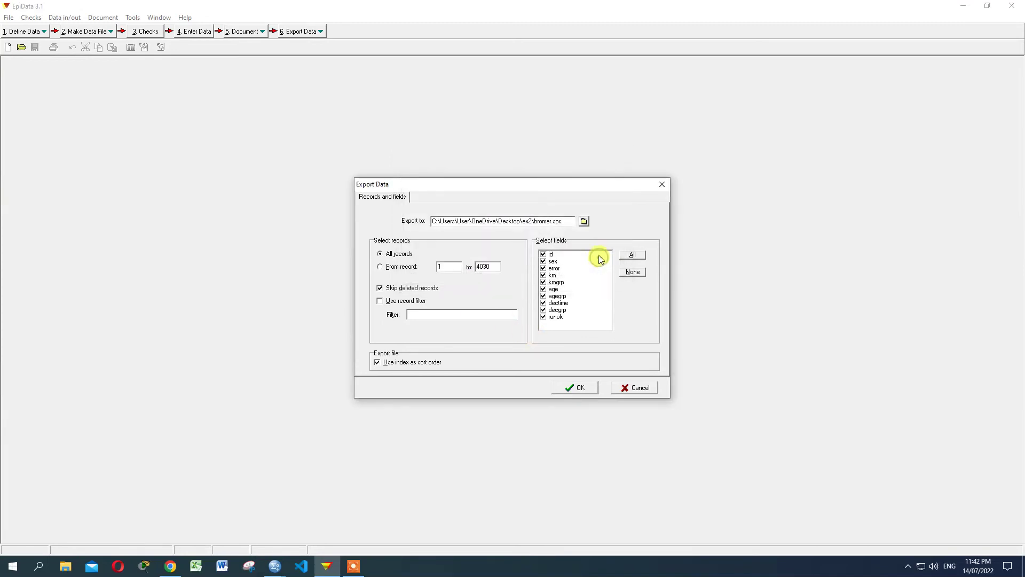
Step: Run the export into ex2, clear the open windows from view, and move the ex2 folder above the bromar syntax file
{"action": "left_click", "coordinate": [587, 387]}
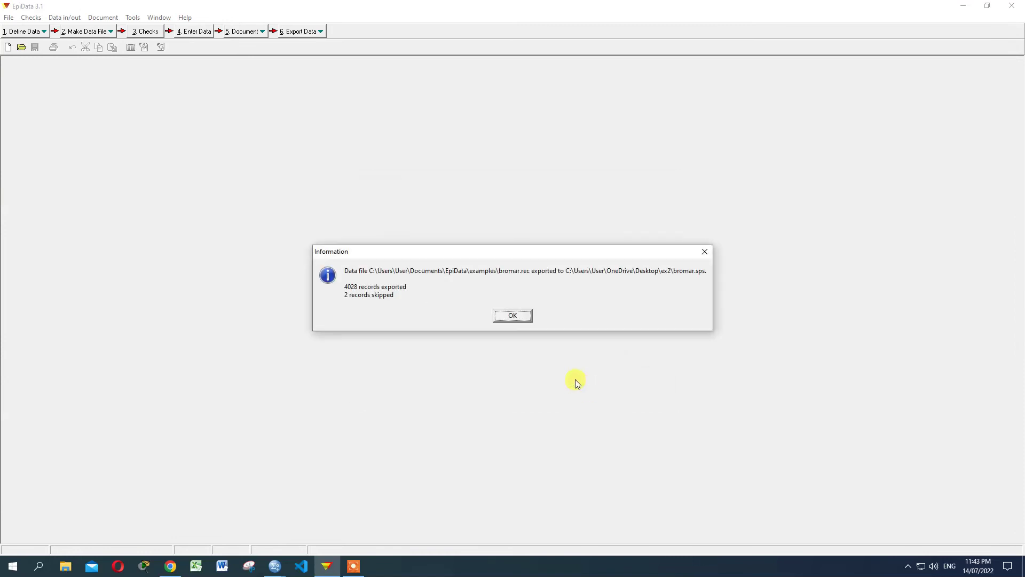
{"action": "left_click", "coordinate": [513, 316]}
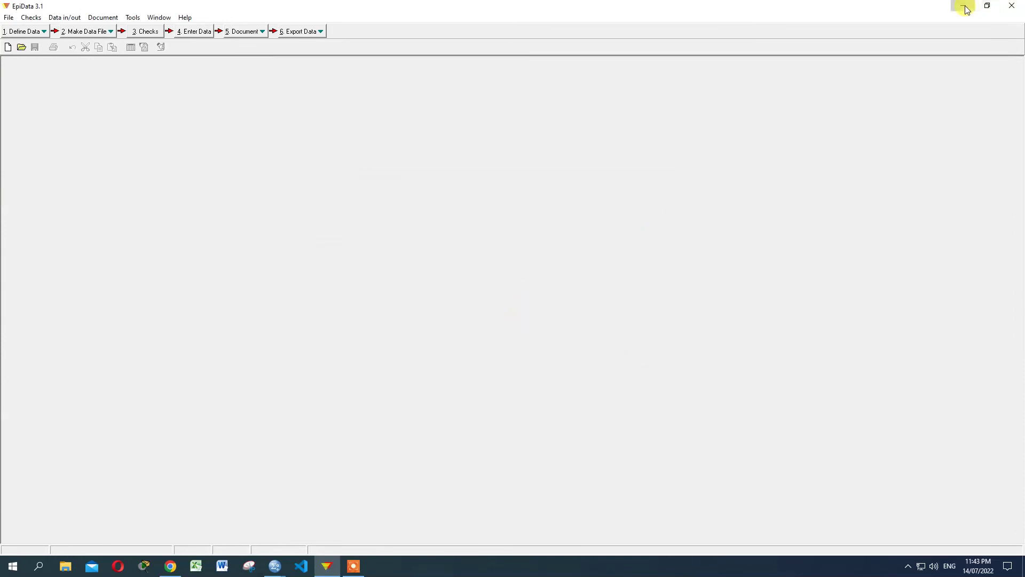
{"action": "left_click", "coordinate": [1012, 6]}
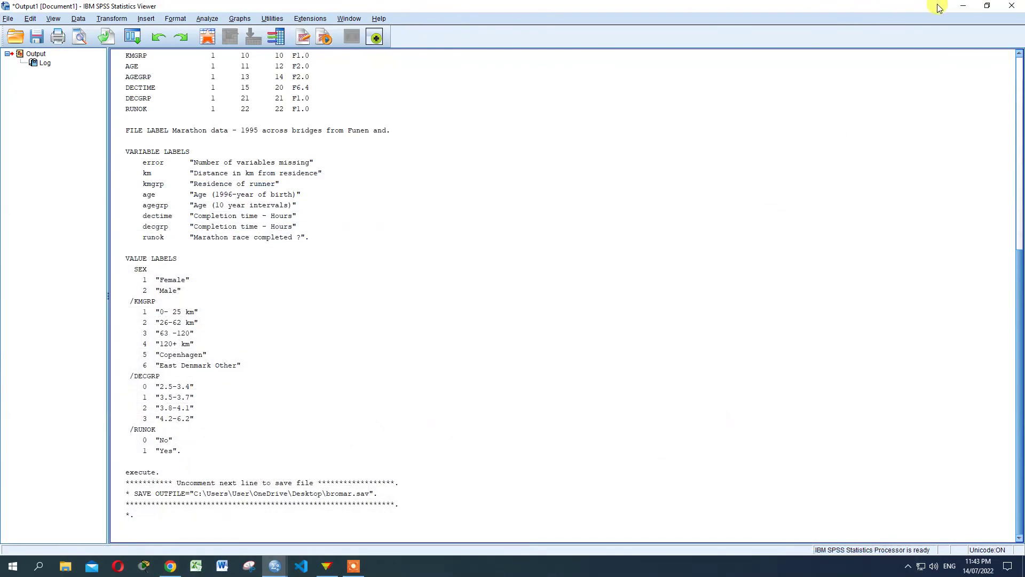
{"action": "left_click", "coordinate": [964, 5]}
{"action": "left_click", "coordinate": [965, 5]}
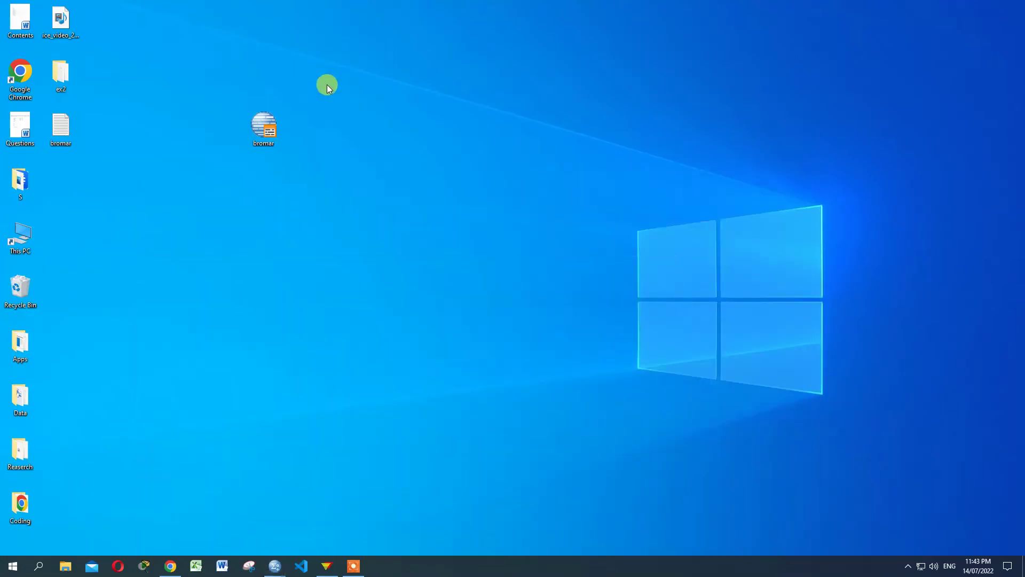
{"action": "left_click_drag", "start_coordinate": [114, 75], "coordinate": [277, 56]}
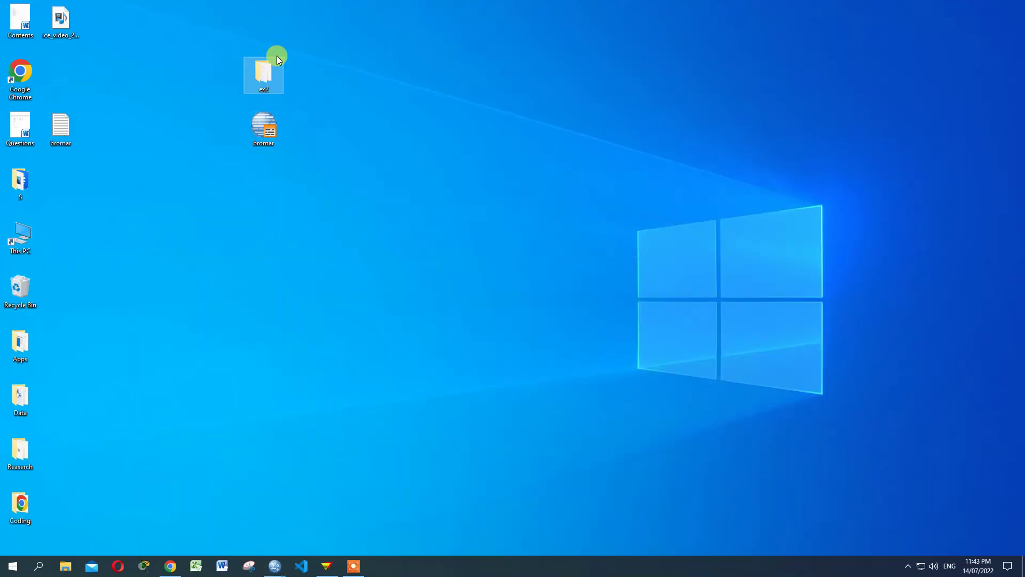
Step: Open the bromar syntax file from the ex2 folder in SPSS Statistics
{"action": "left_click", "coordinate": [270, 136]}
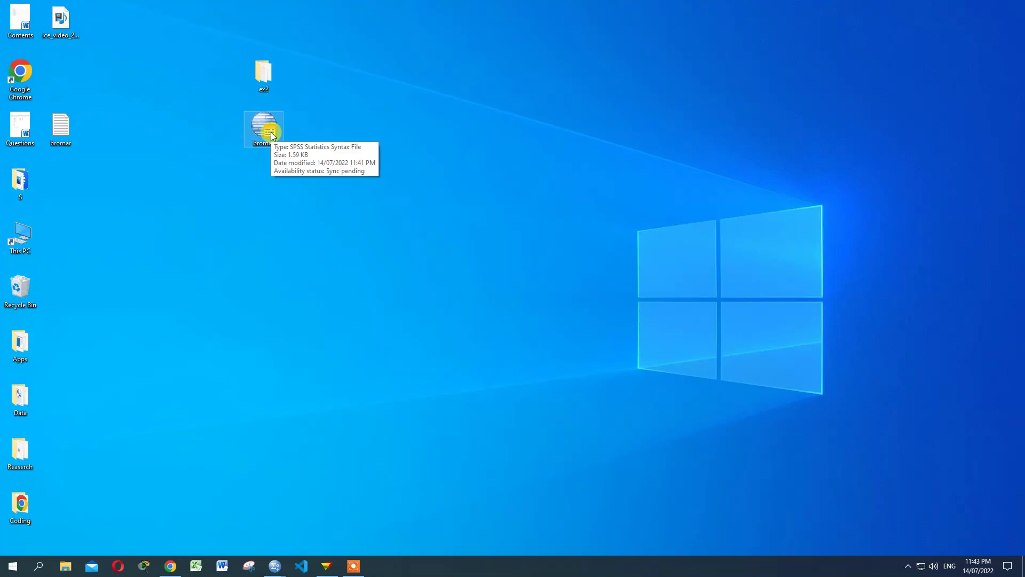
{"action": "left_click", "coordinate": [264, 86], "text": "ctrl"}
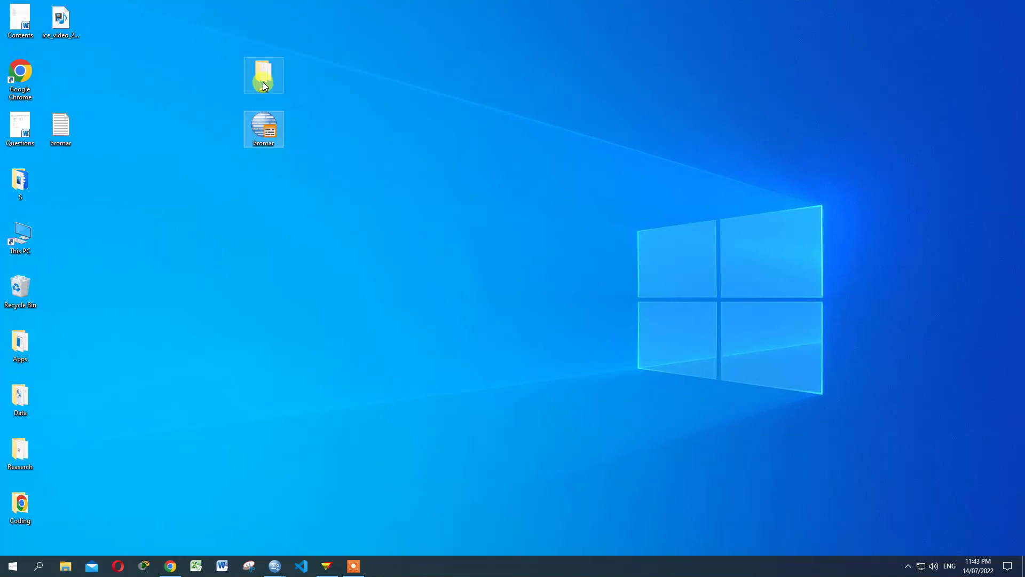
{"action": "double_click", "coordinate": [264, 86]}
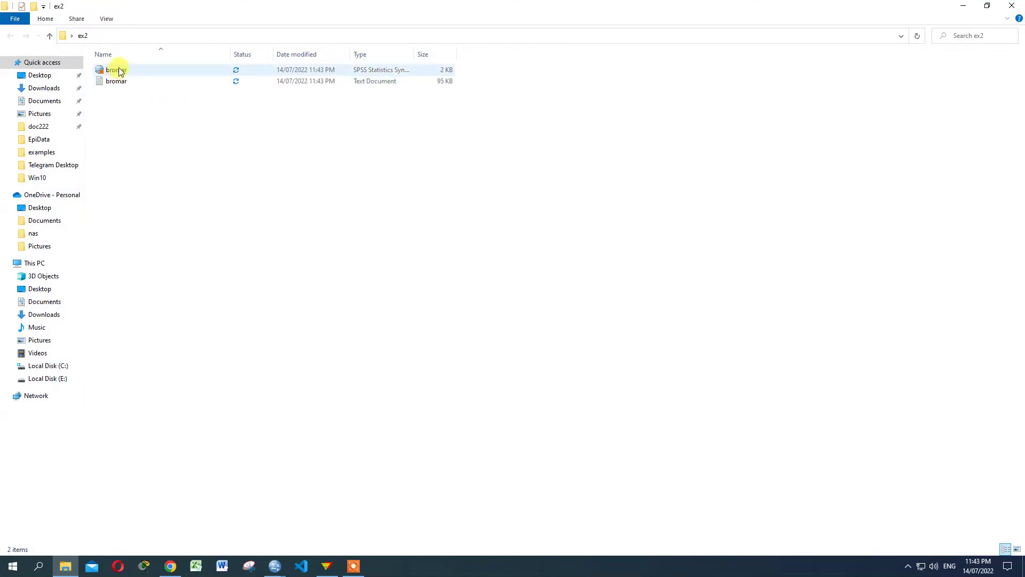
{"action": "left_click", "coordinate": [118, 71]}
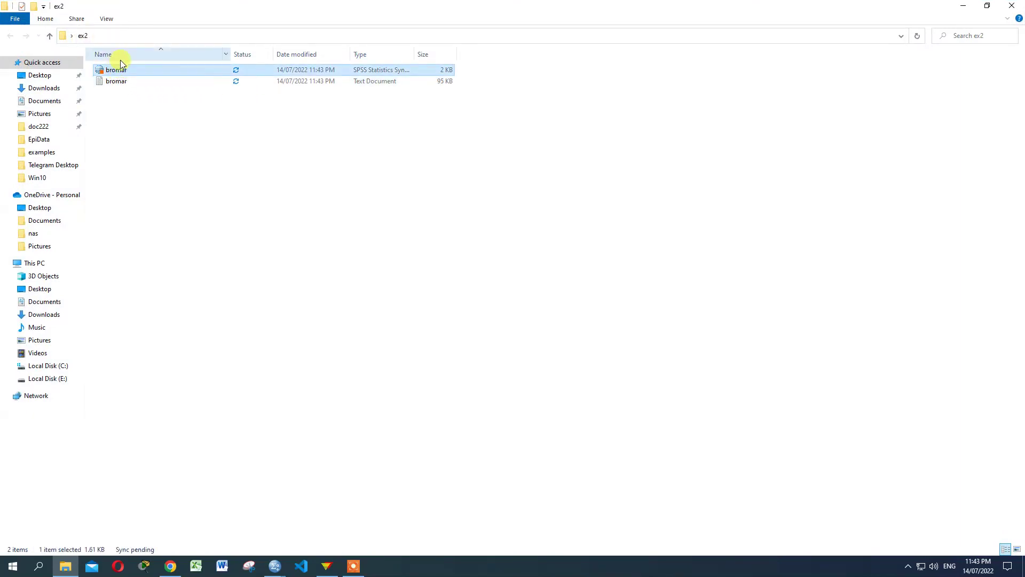
{"action": "double_click", "coordinate": [132, 72]}
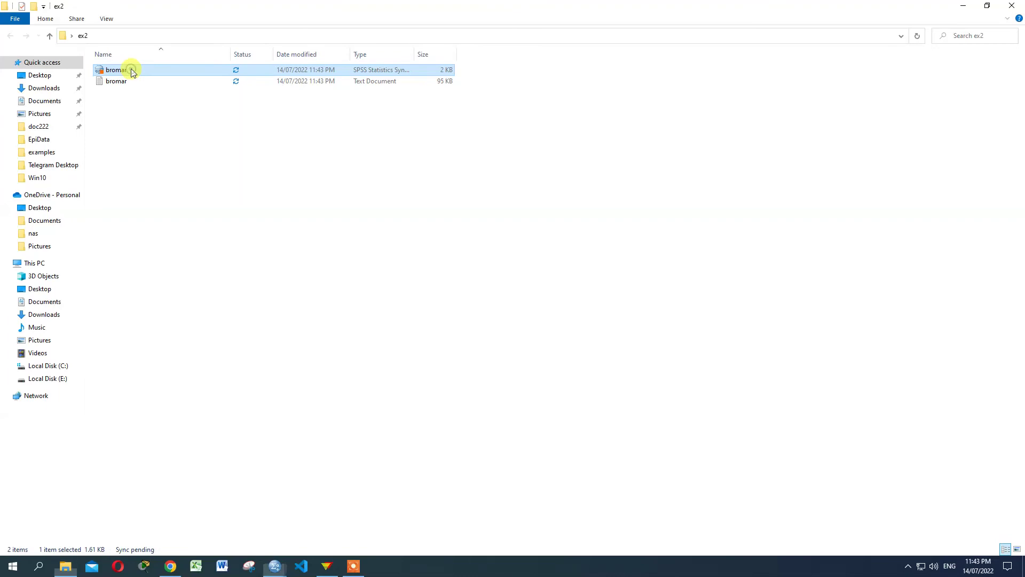
Step: Run all commands of the ex2 bromar syntax and review the output log in the maximized Viewer
{"action": "left_click", "coordinate": [243, 19]}
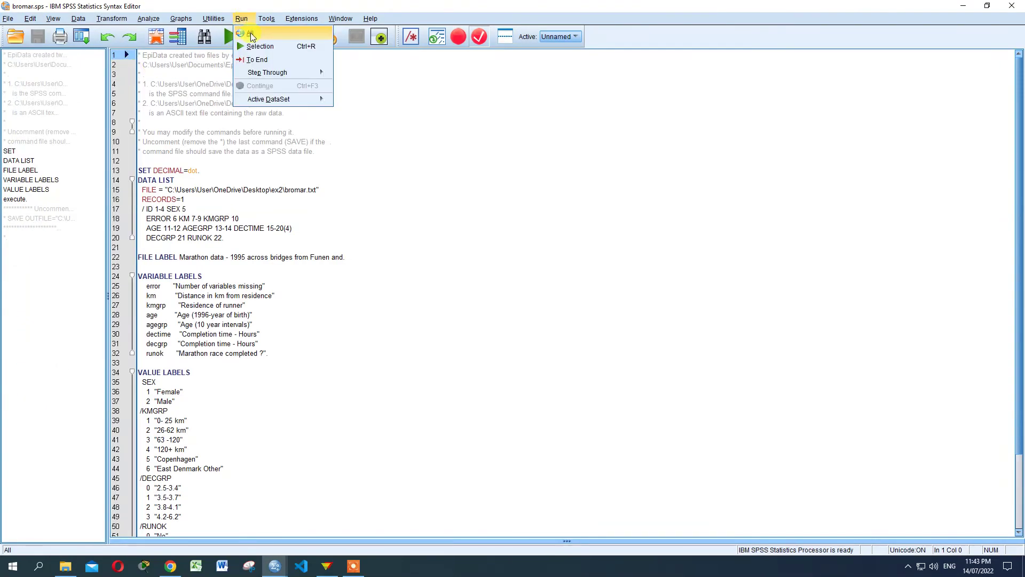
{"action": "left_click", "coordinate": [249, 33]}
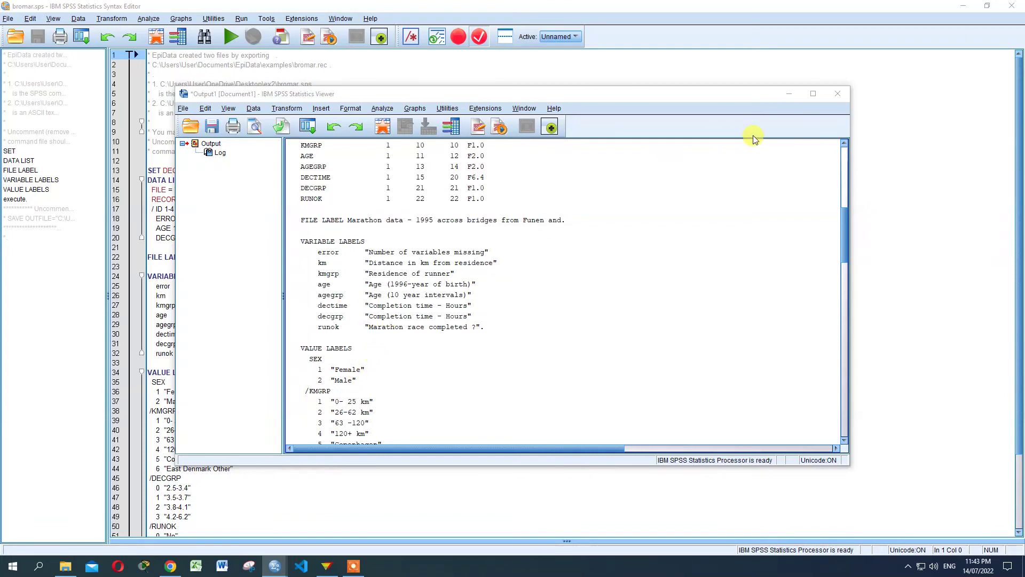
{"action": "left_click", "coordinate": [812, 95]}
{"action": "scroll", "coordinate": [259, 267], "scroll_direction": "up", "scroll_amount": 8}
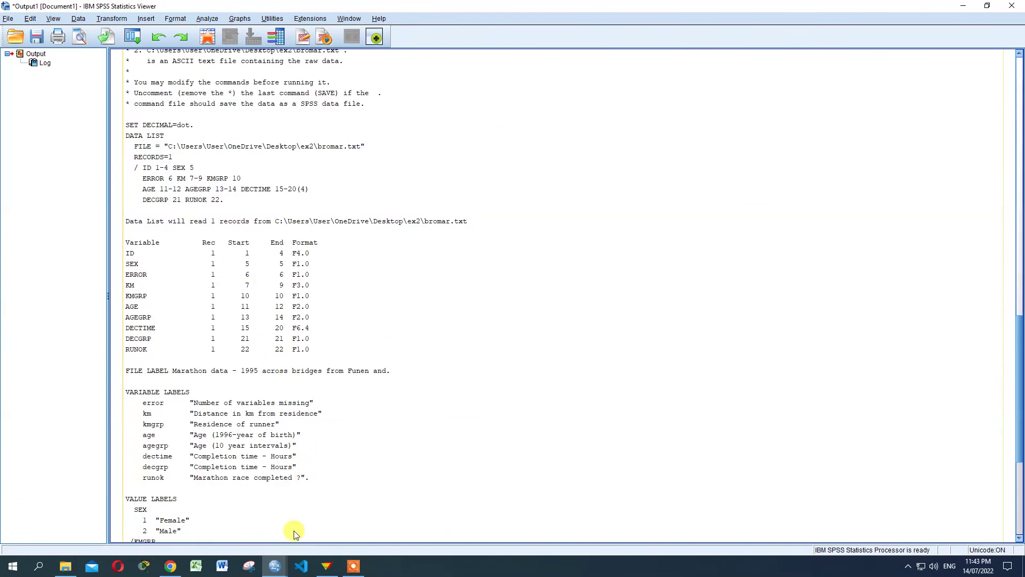
Step: Examine the imported dataset in the SPSS Data Editor, comparing the first record with the rows below it
{"action": "left_click", "coordinate": [281, 567]}
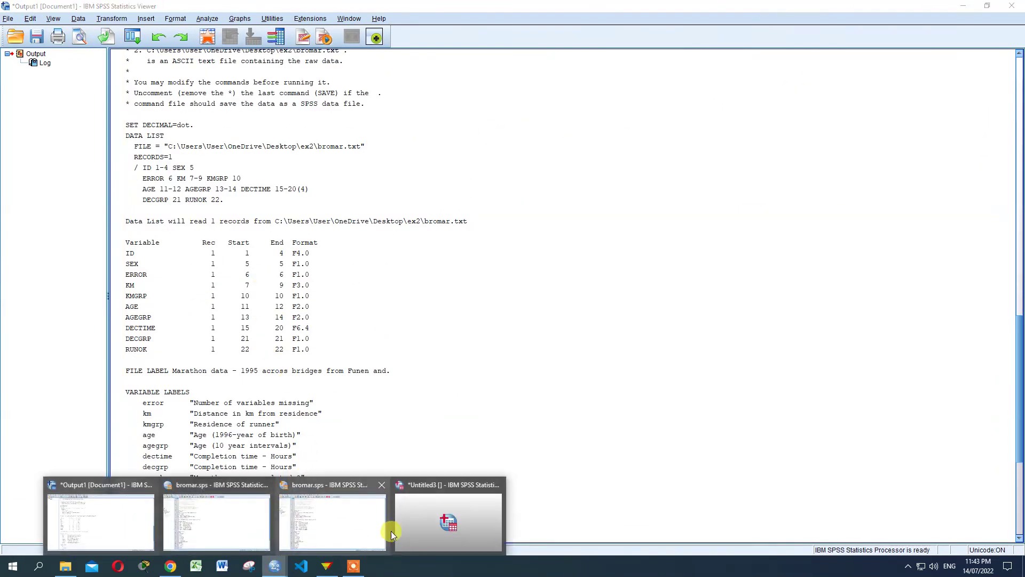
{"action": "left_click", "coordinate": [457, 502]}
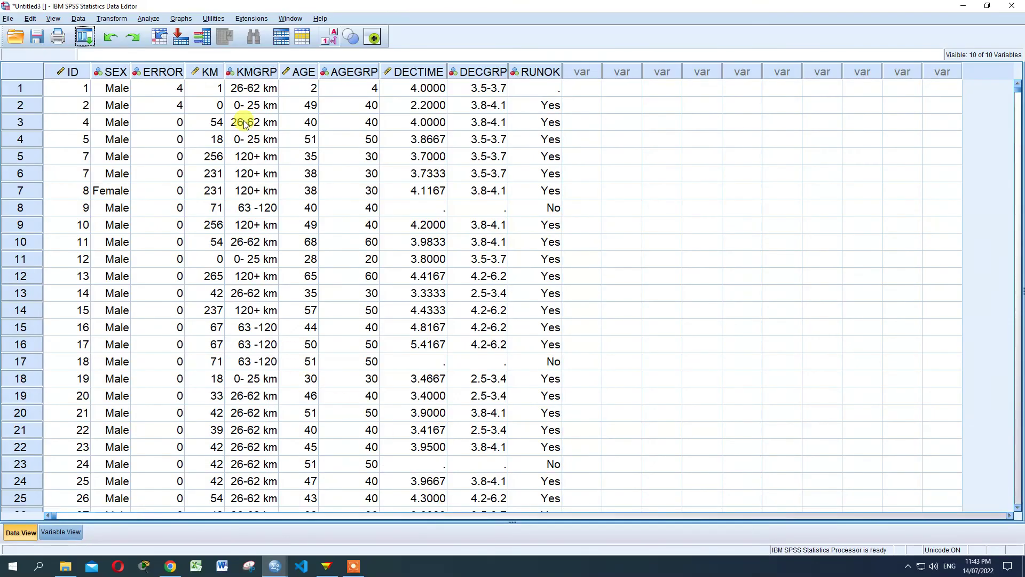
{"action": "left_click", "coordinate": [244, 107]}
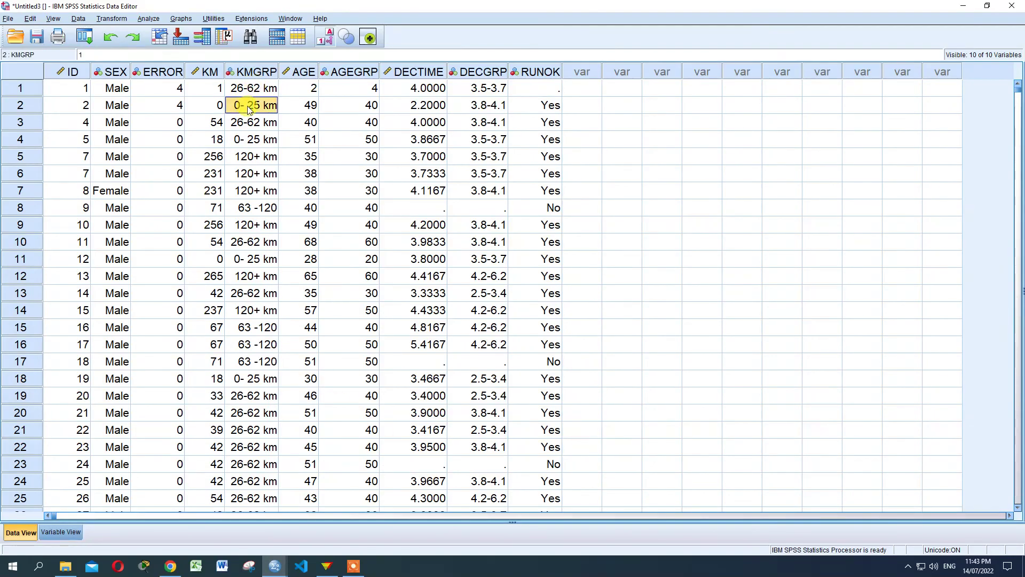
{"action": "left_click", "coordinate": [87, 105]}
{"action": "left_click_drag", "start_coordinate": [87, 105], "coordinate": [591, 479]}
{"action": "left_click", "coordinate": [249, 93]}
{"action": "double_click", "coordinate": [249, 92]}
{"action": "left_click", "coordinate": [326, 91]}
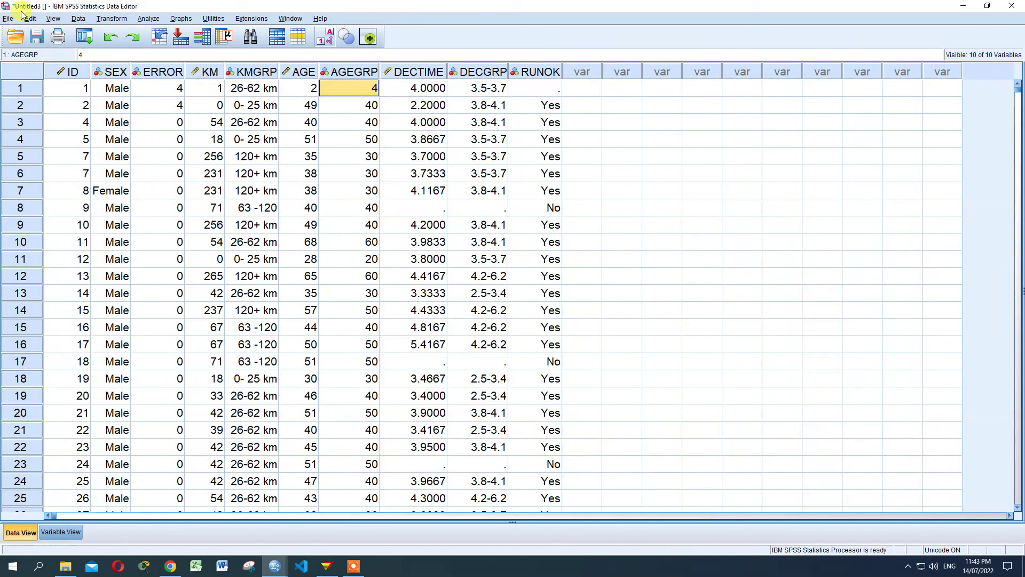
Step: Close the last Data Editor window, agree to exit SPSS Statistics, and switch to EpiData
{"action": "left_click", "coordinate": [1012, 6]}
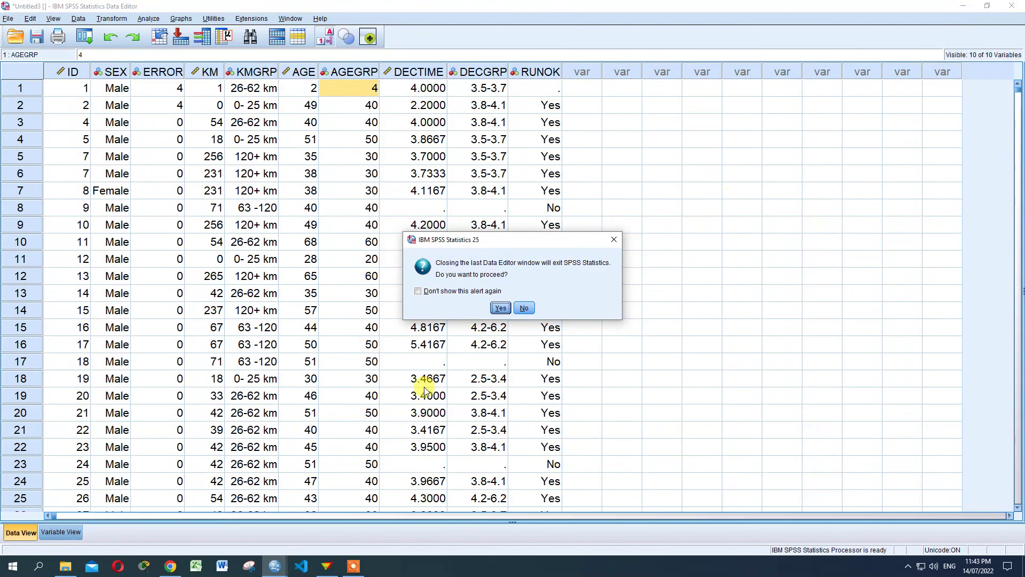
{"action": "left_click", "coordinate": [504, 309]}
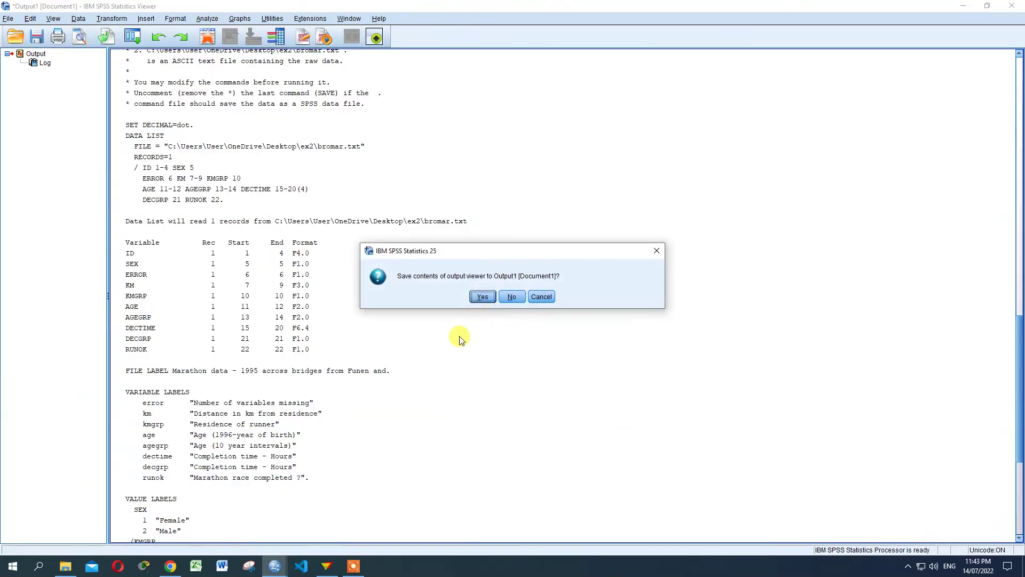
{"action": "left_click", "coordinate": [326, 565]}
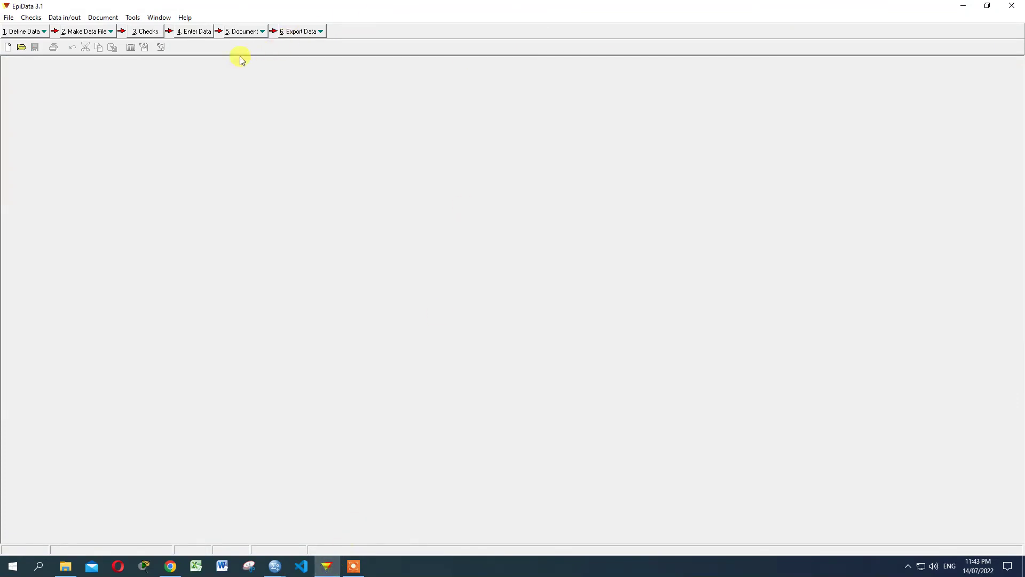
Step: Open the bromar data file for data entry and go to its first record
{"action": "left_click", "coordinate": [199, 33]}
{"action": "left_click", "coordinate": [433, 206]}
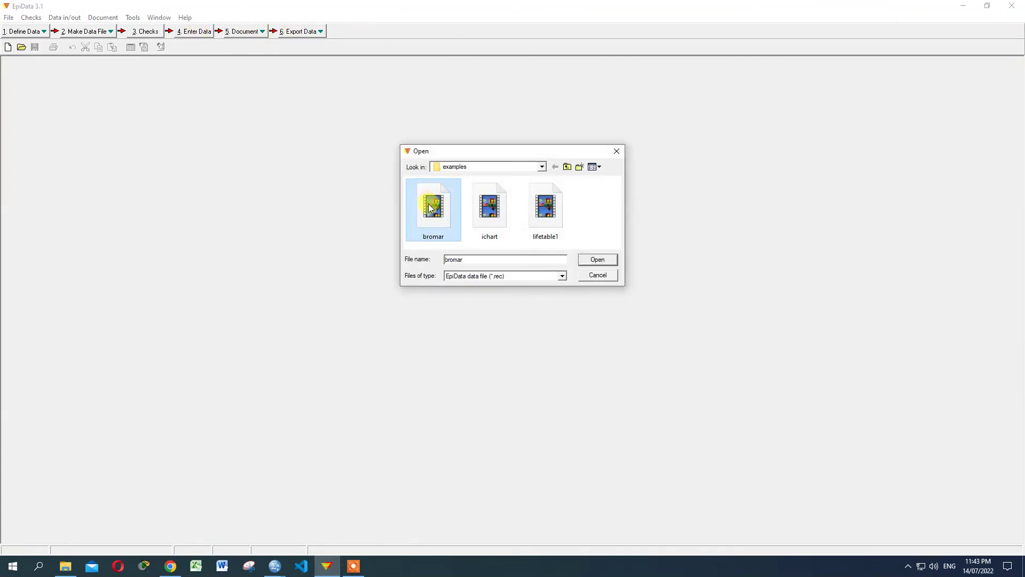
{"action": "left_click", "coordinate": [598, 260]}
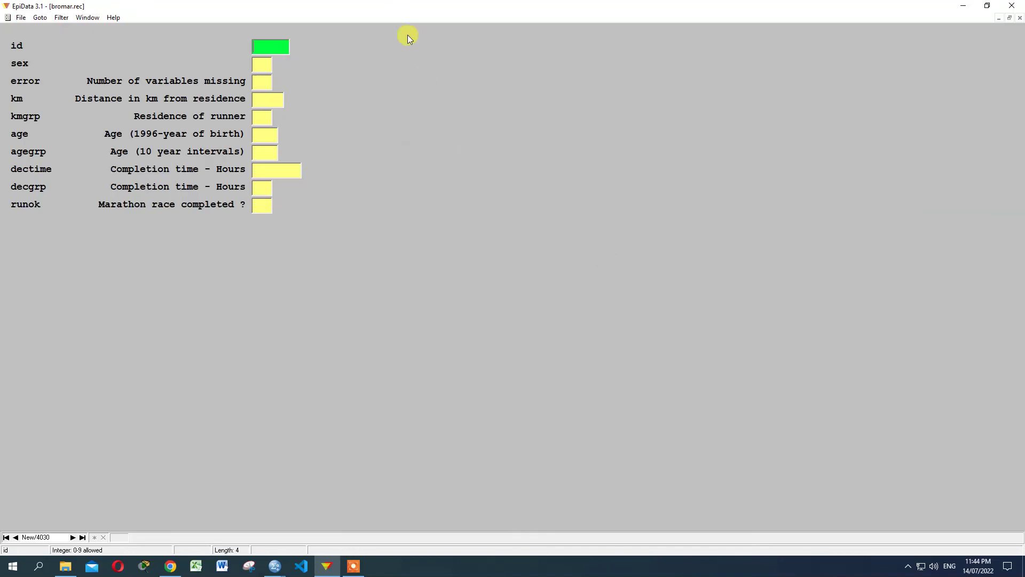
{"action": "left_click", "coordinate": [5, 537]}
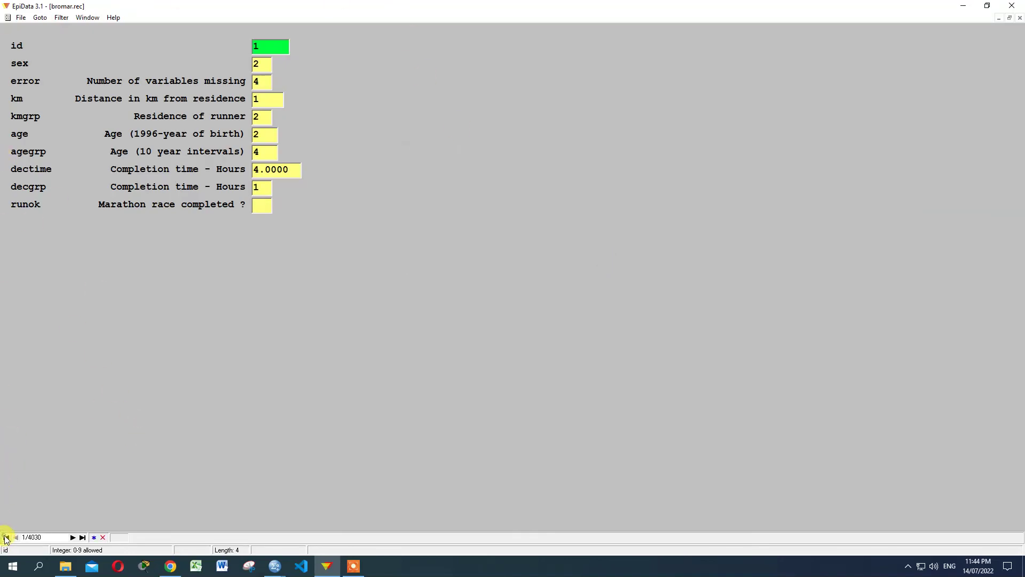
Step: Toggle the first record's deletion mark, ending with the Delete record and Undelete record commands
{"action": "left_click", "coordinate": [103, 537]}
{"action": "left_click", "coordinate": [103, 537]}
{"action": "left_click", "coordinate": [40, 18]}
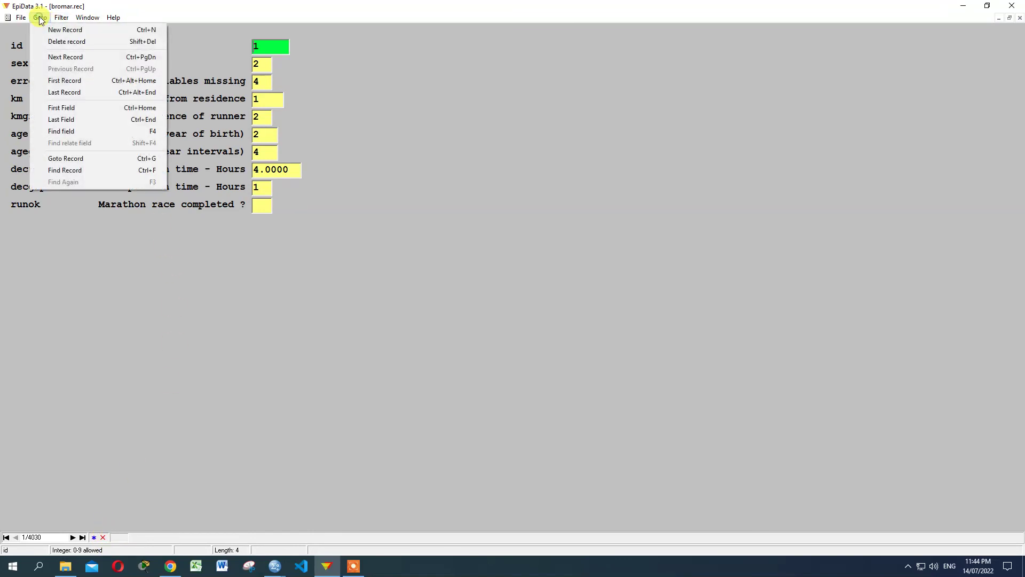
{"action": "left_click", "coordinate": [79, 43]}
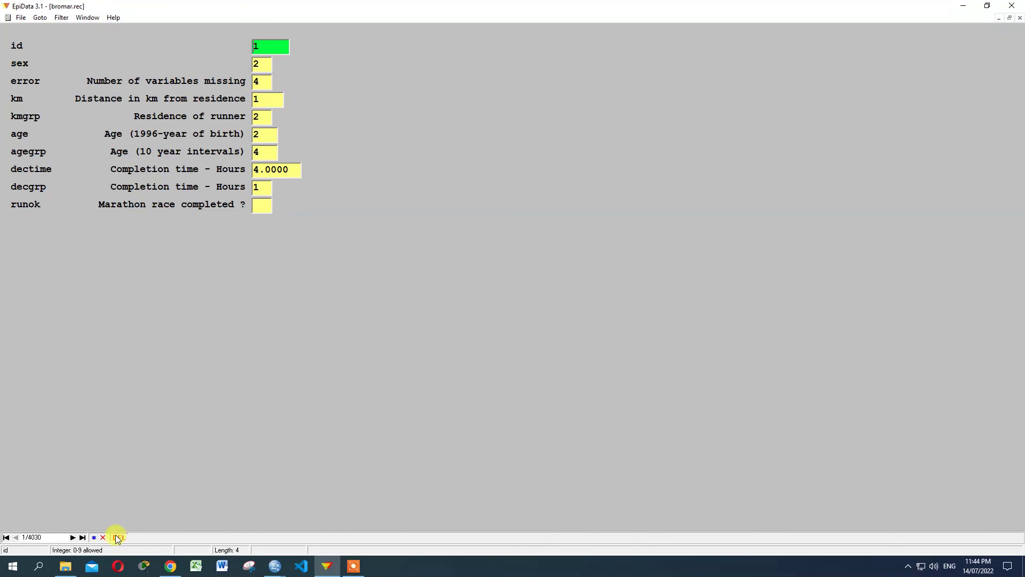
{"action": "left_click", "coordinate": [40, 17]}
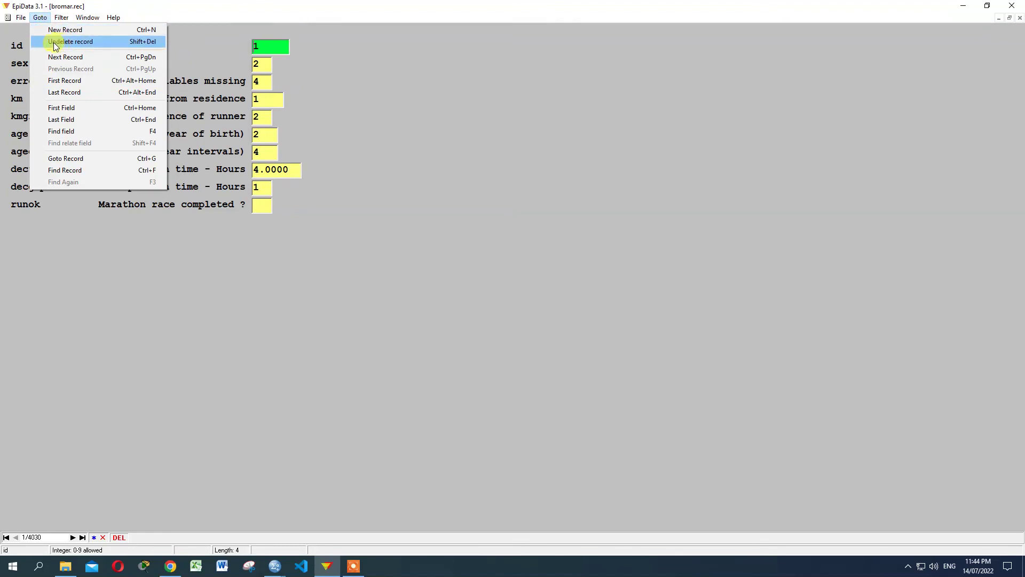
{"action": "left_click", "coordinate": [80, 41]}
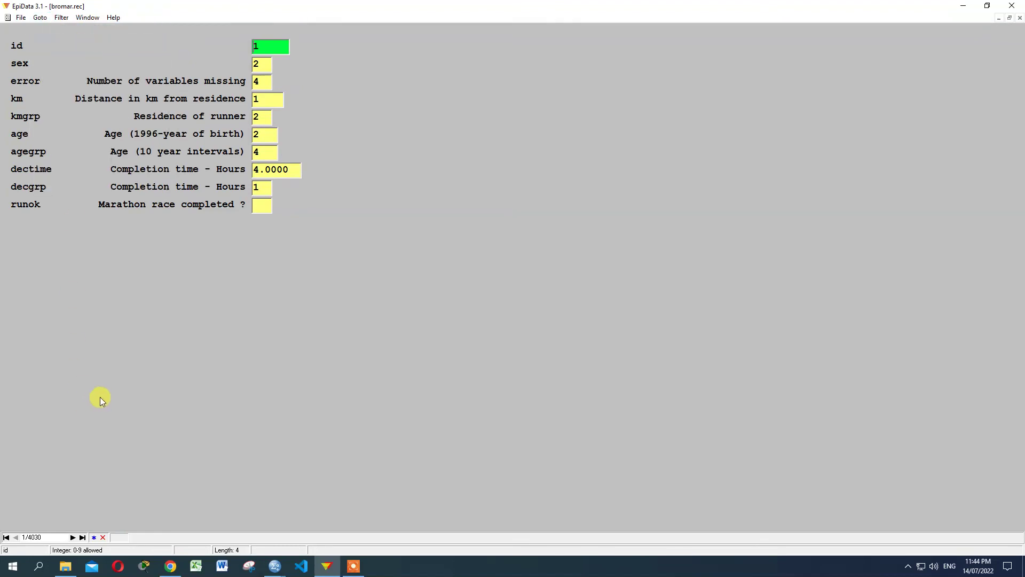